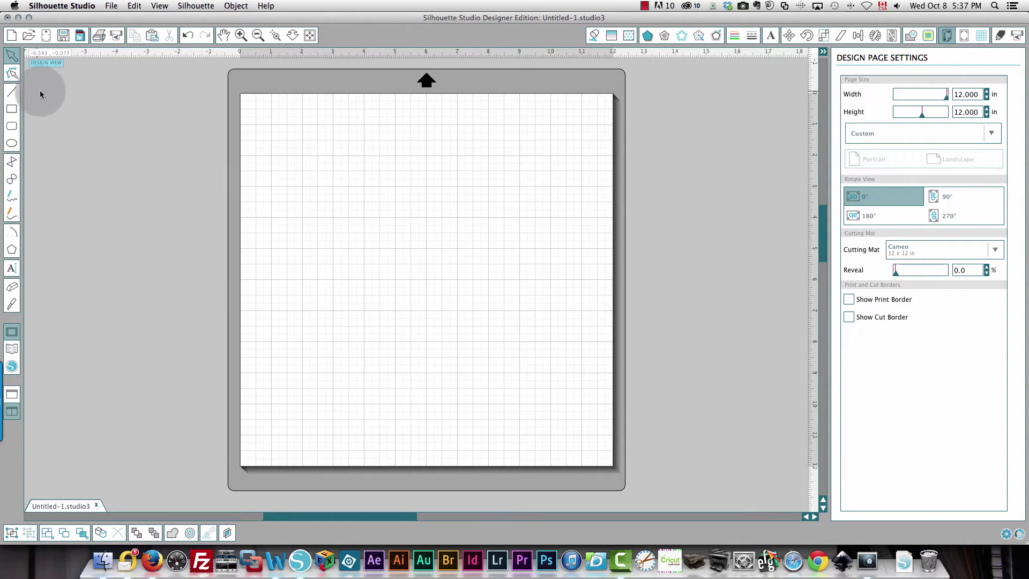
Draw a tall rectangle in the page's upper-left area and a square about 2.58 in wide beside it.
click(11, 110)
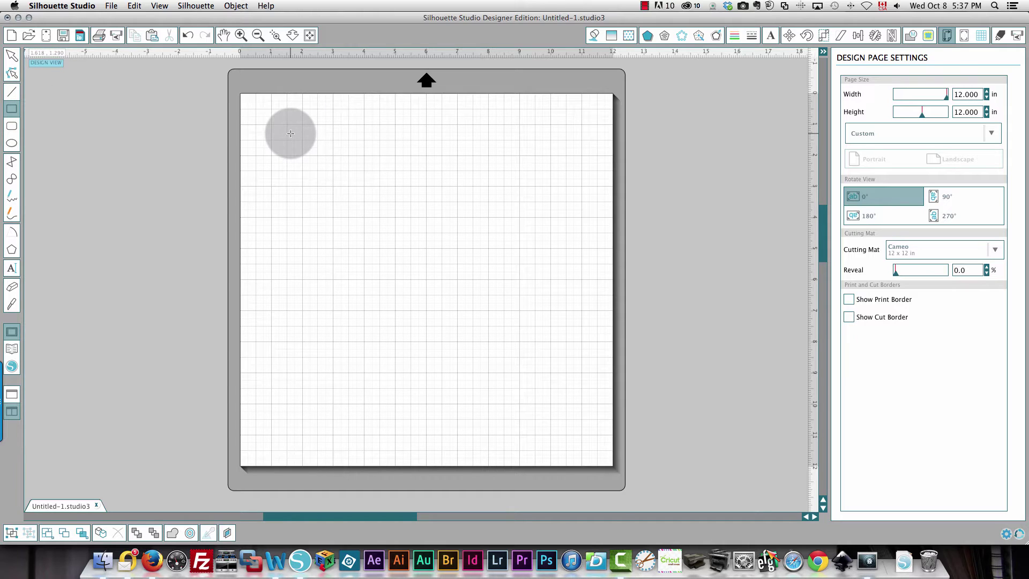
drag(291, 134, 371, 241)
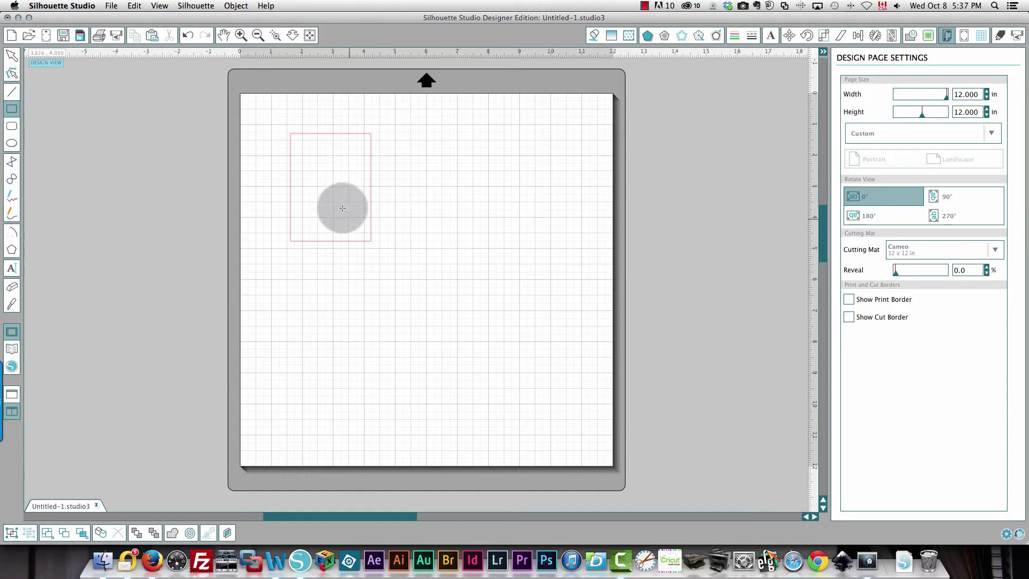
drag(415, 144, 493, 227)
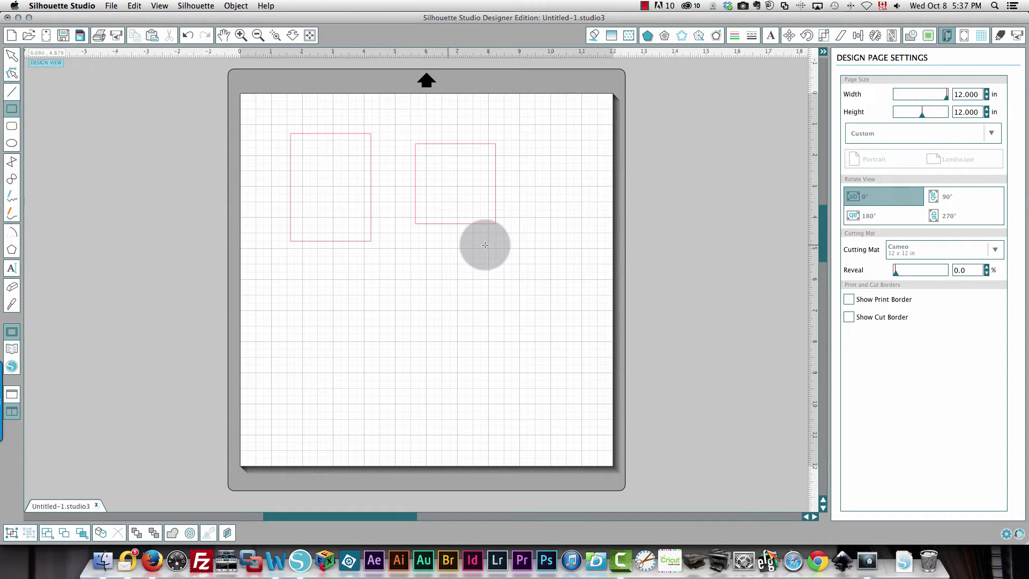
Draw a large ellipse below the rectangle, a circle below the square, and an ellipse about 1.79 × 3.14 in near the page's upper-right corner.
click(12, 144)
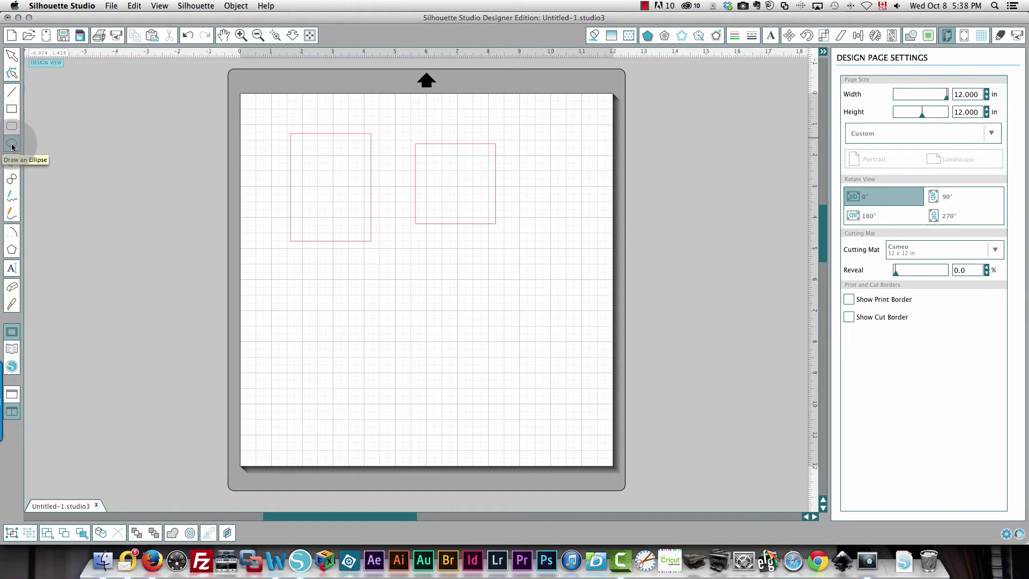
drag(289, 284, 387, 438)
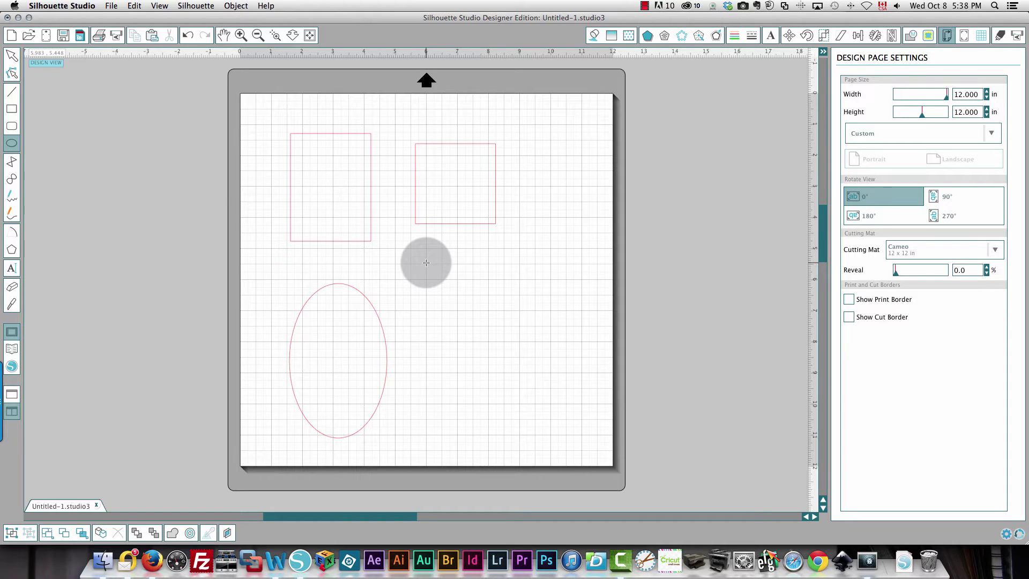
drag(427, 263, 541, 392)
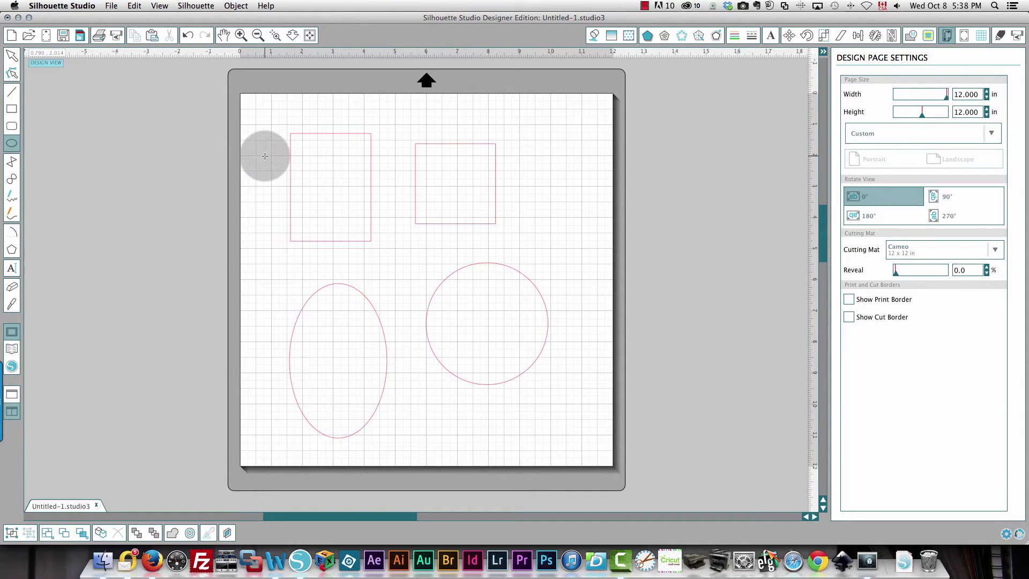
drag(541, 120, 598, 217)
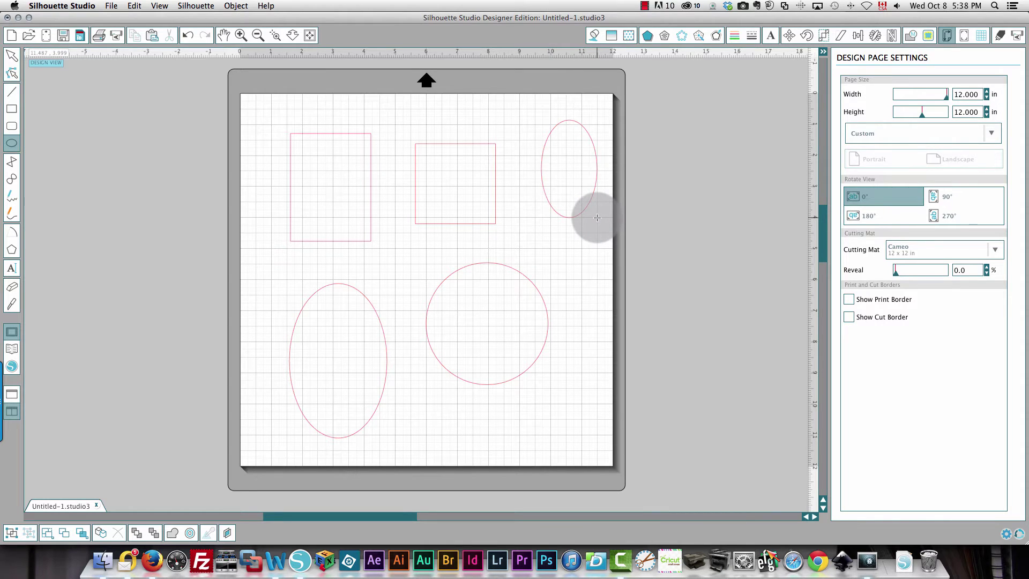
Select the tall rectangle, the square and the upper-right ellipse in turn by their outlines.
click(10, 56)
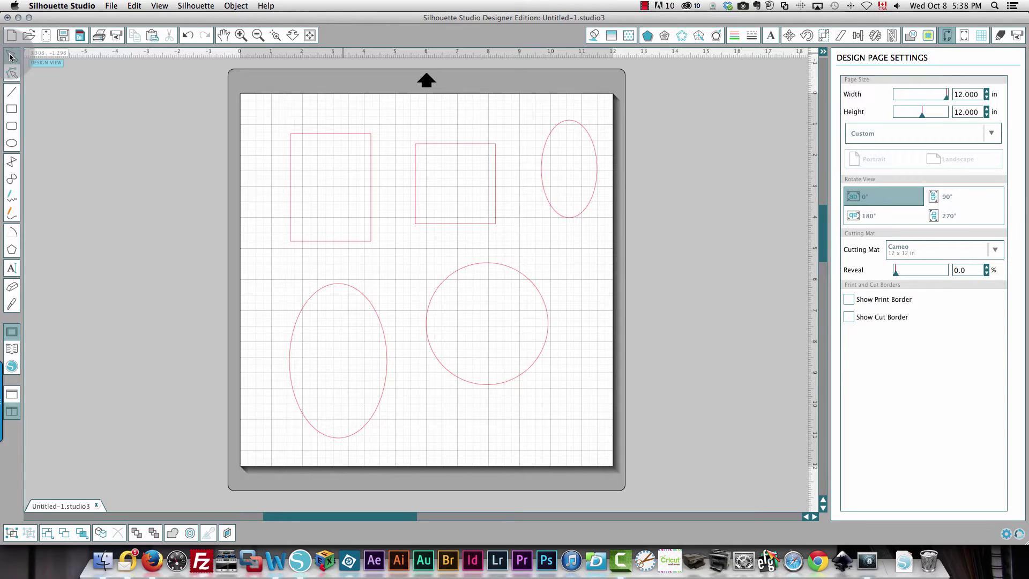
mouse_move(345, 134)
mouse_down()
mouse_move(370, 154)
mouse_move(373, 210)
mouse_up()
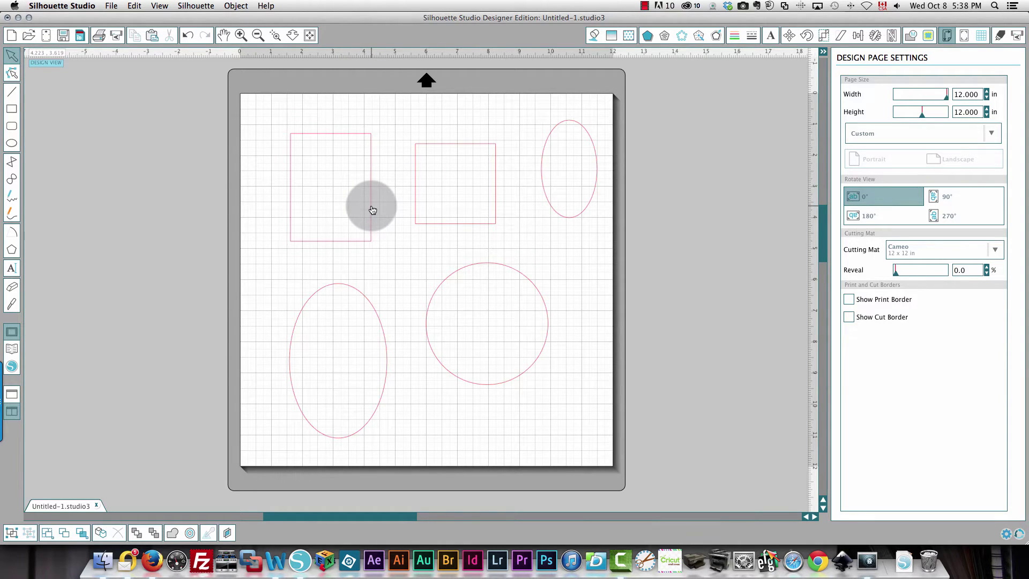
click(371, 209)
click(426, 224)
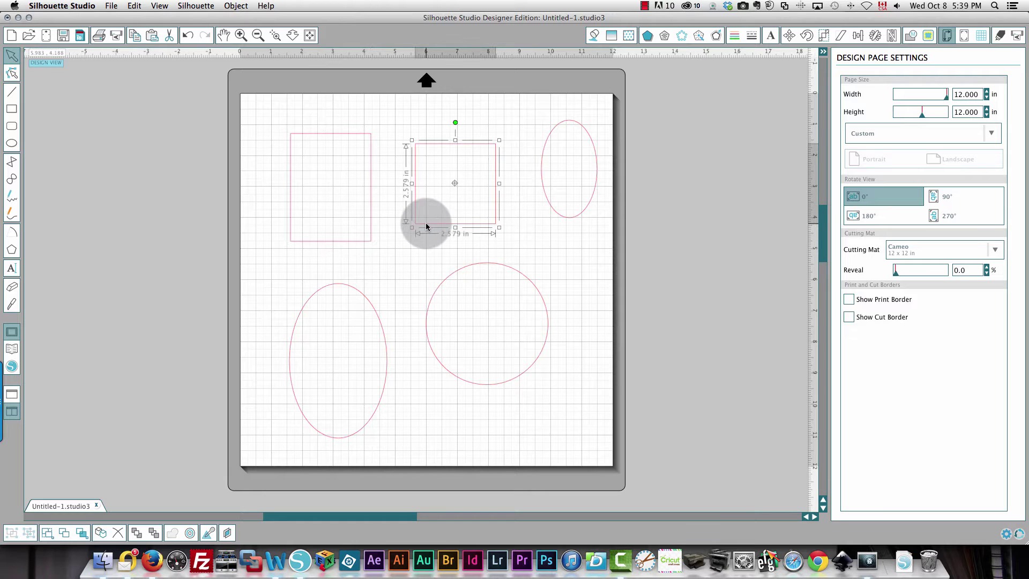
click(564, 217)
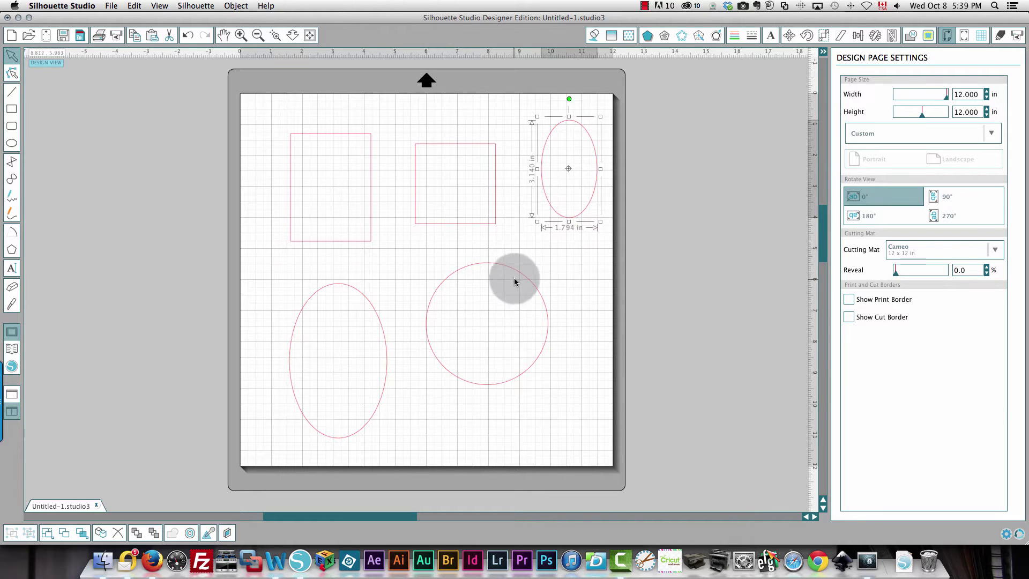
Reposition the circle toward the page's right edge and shift the tall rectangle slightly toward the page's left edge.
drag(514, 282, 505, 253)
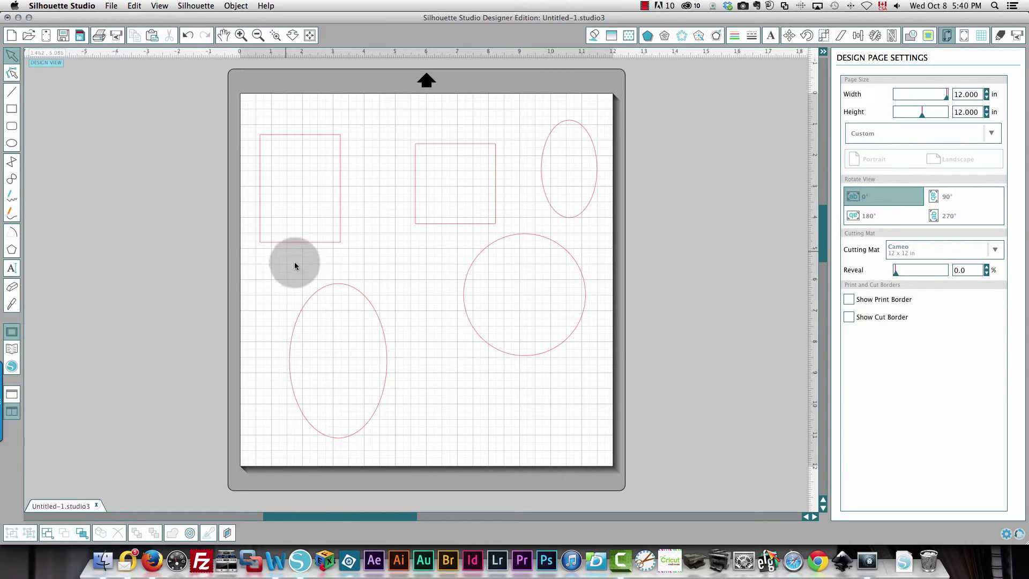
mouse_move(329, 246)
mouse_down()
mouse_move(318, 231)
mouse_move(352, 241)
mouse_move(331, 239)
mouse_move(280, 287)
mouse_move(312, 237)
mouse_up()
click(311, 237)
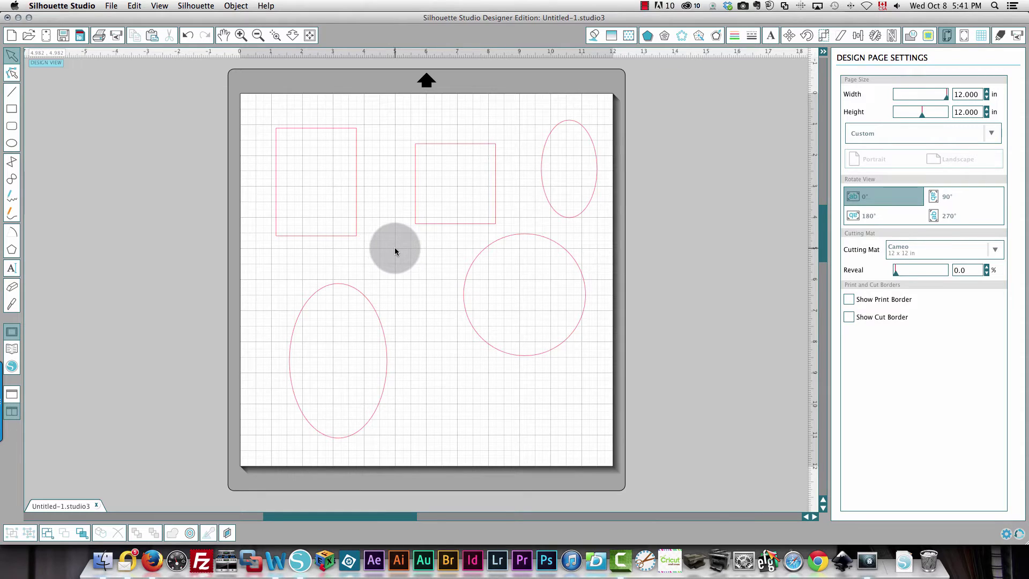
drag(395, 251, 432, 293)
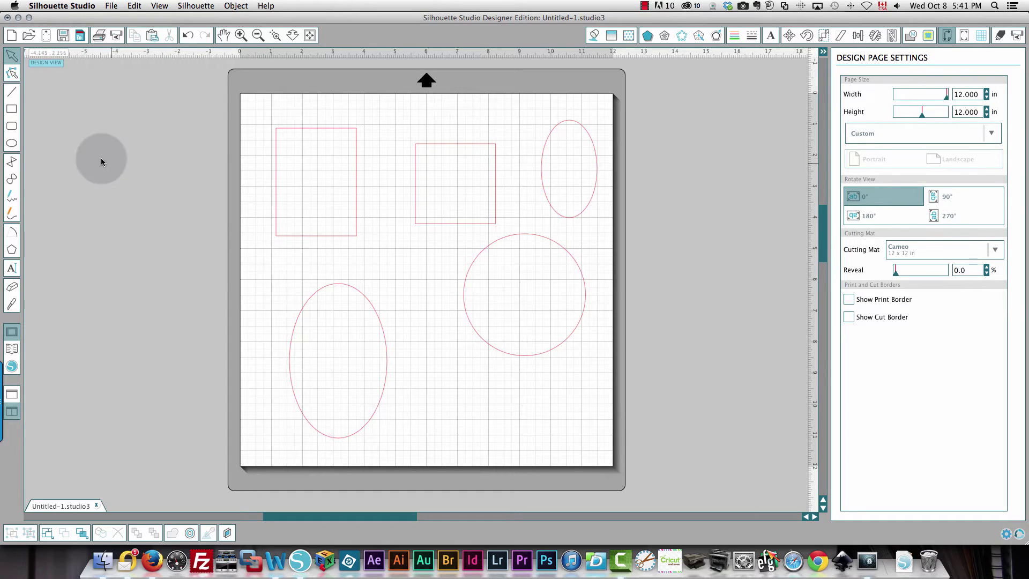
Open the Selection category of the program preferences.
click(1006, 537)
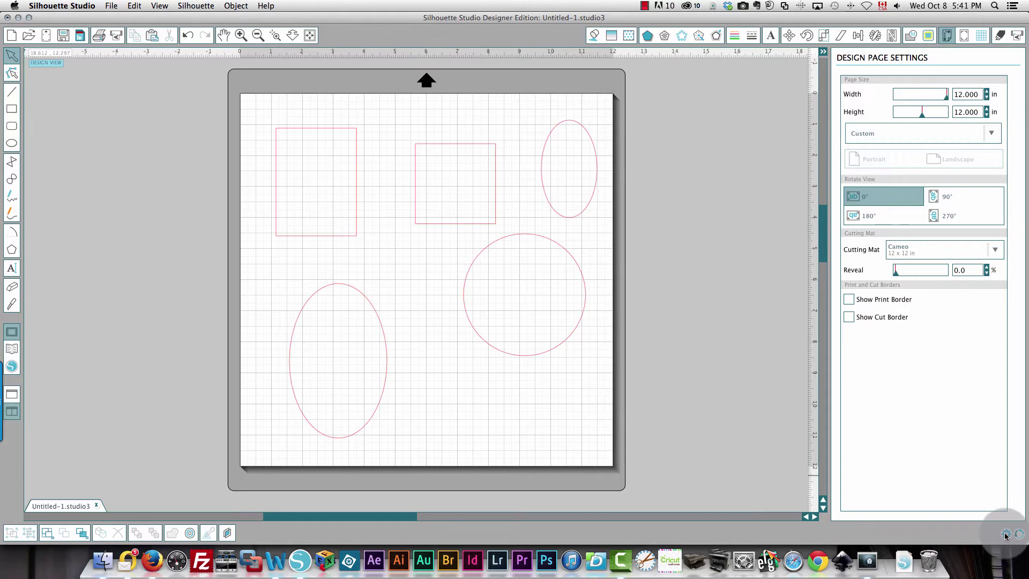
click(1006, 537)
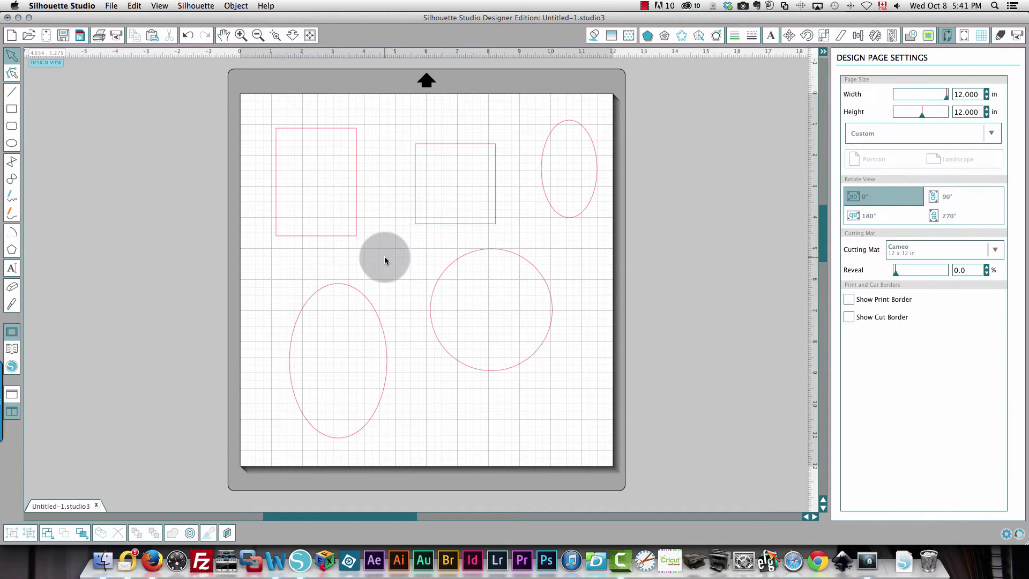
click(1007, 536)
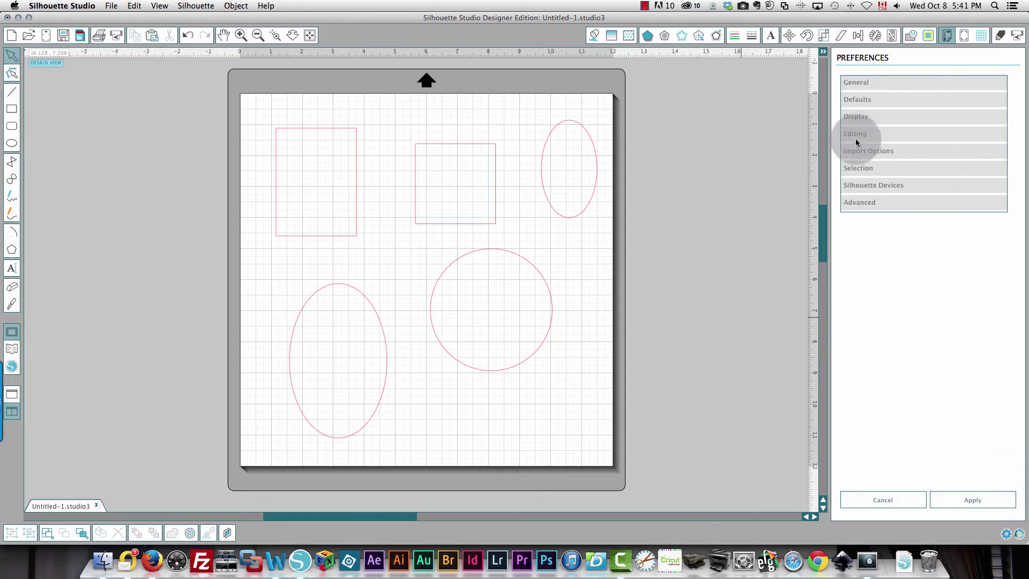
click(855, 167)
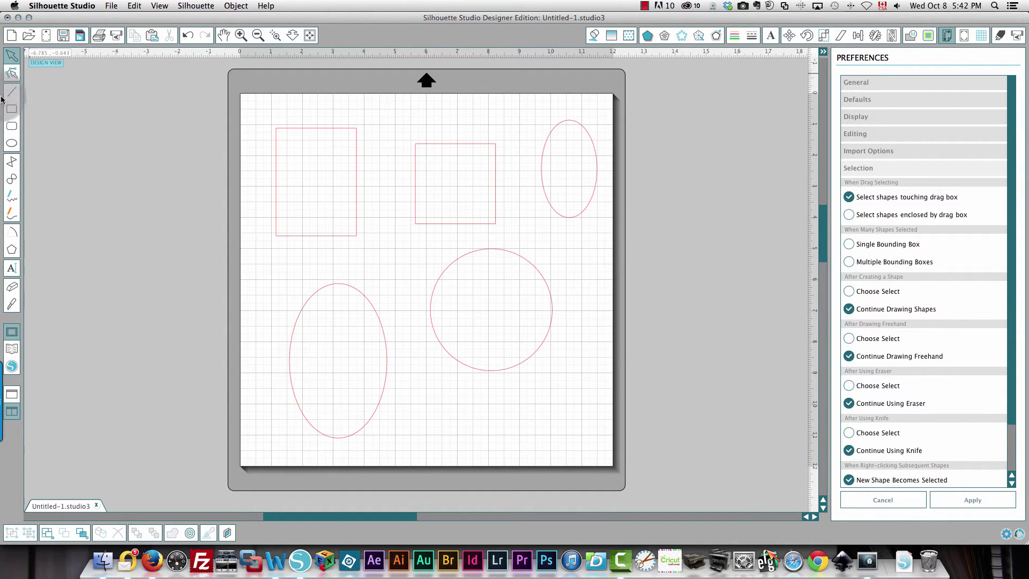
Draw four more small ellipses in a row without changing tools, spread between and over the existing shapes.
click(9, 145)
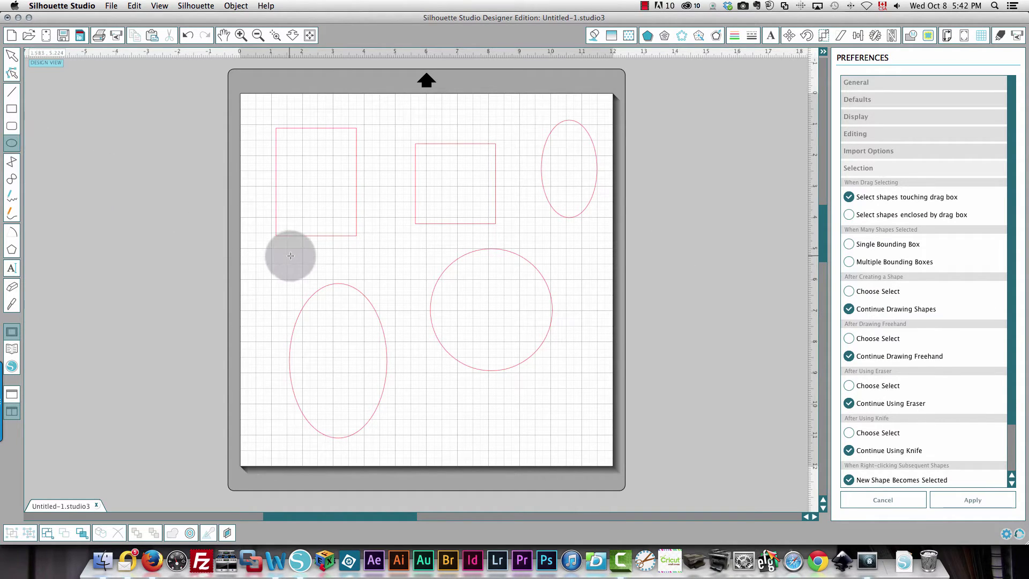
drag(270, 249, 333, 305)
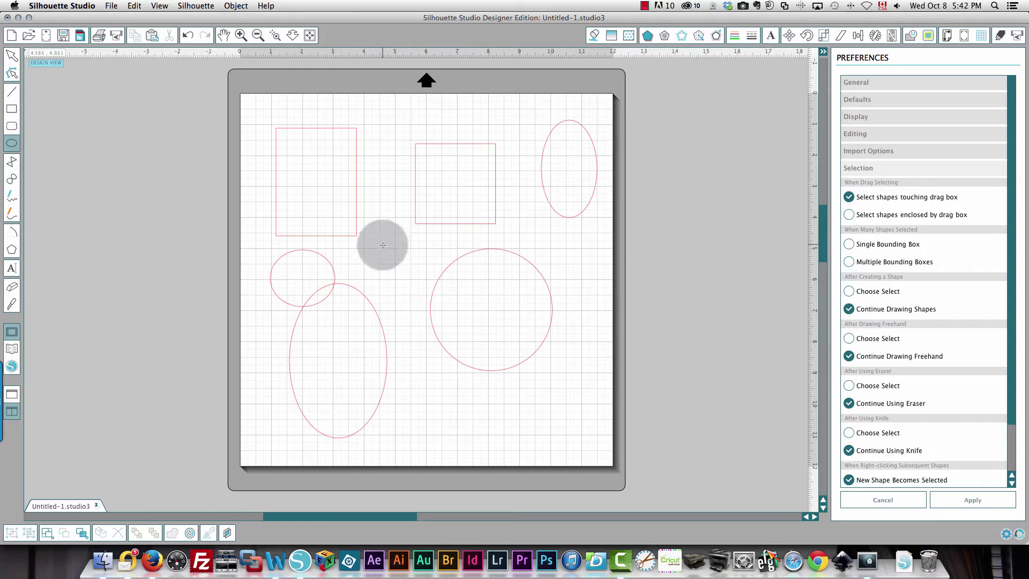
mouse_move(379, 225)
mouse_down()
mouse_move(381, 253)
mouse_move(423, 287)
mouse_move(394, 327)
mouse_move(453, 386)
mouse_up()
drag(410, 165, 428, 175)
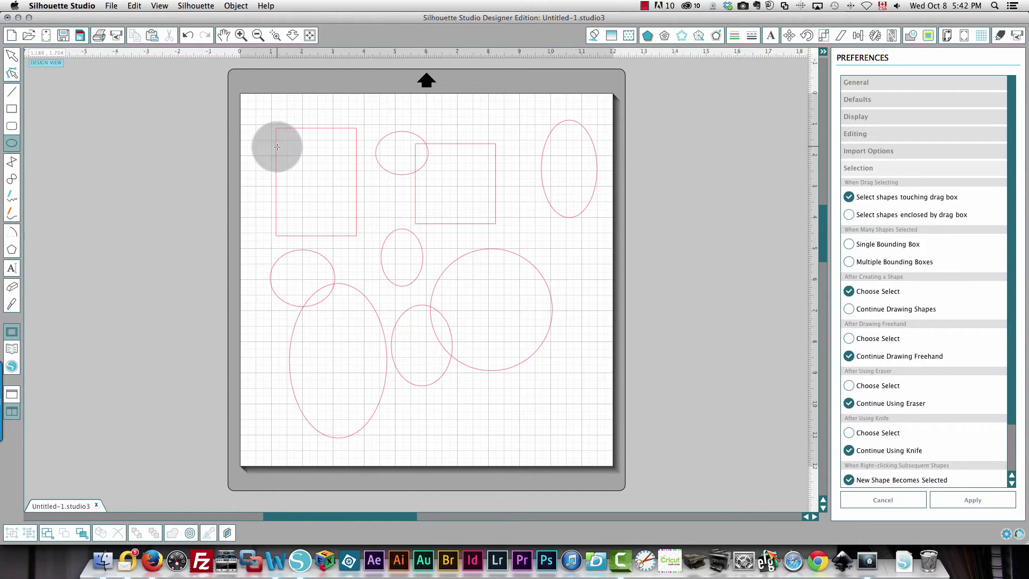
Draw a rounded rectangle overlapping the circle and apply Choose Select as the behaviour after creating a shape.
click(11, 126)
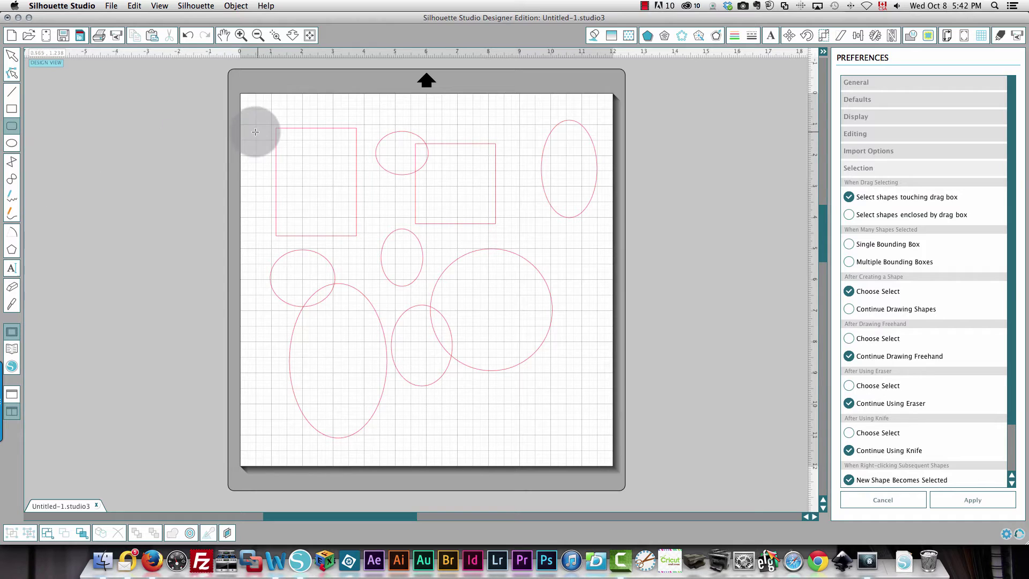
drag(492, 222, 590, 323)
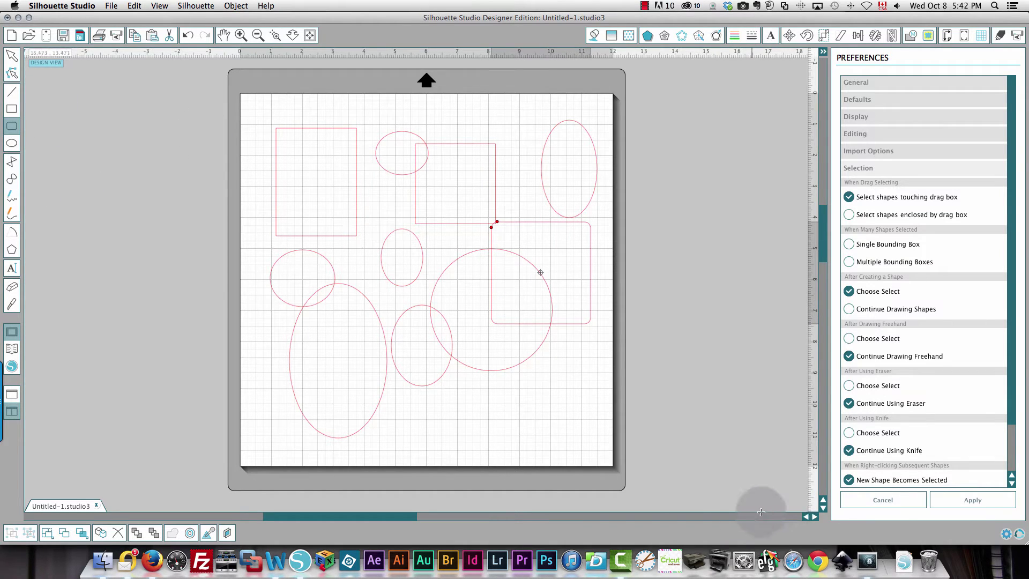
click(967, 502)
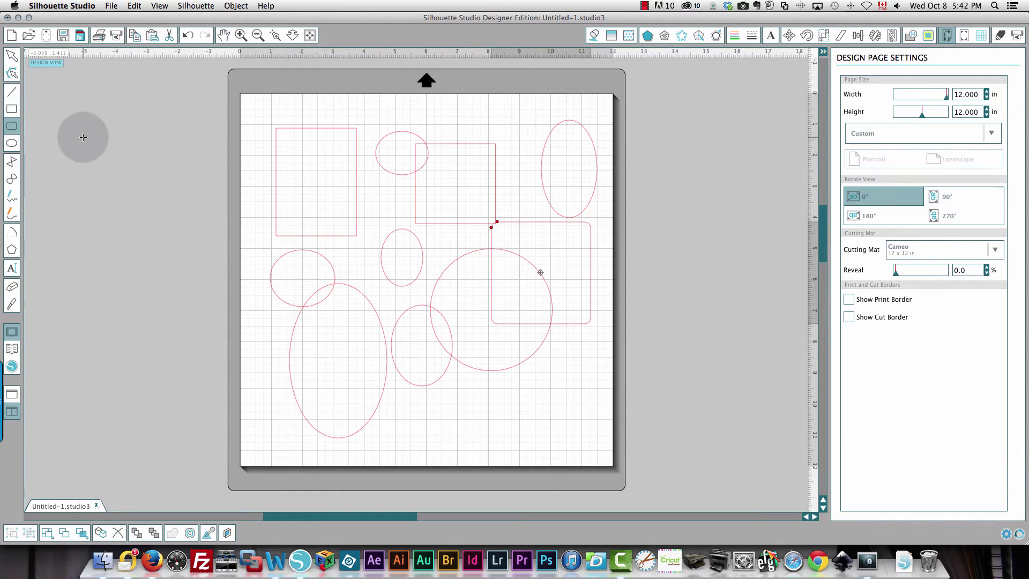
Draw an ellipse overlapping the left side of the tall rectangle.
click(12, 144)
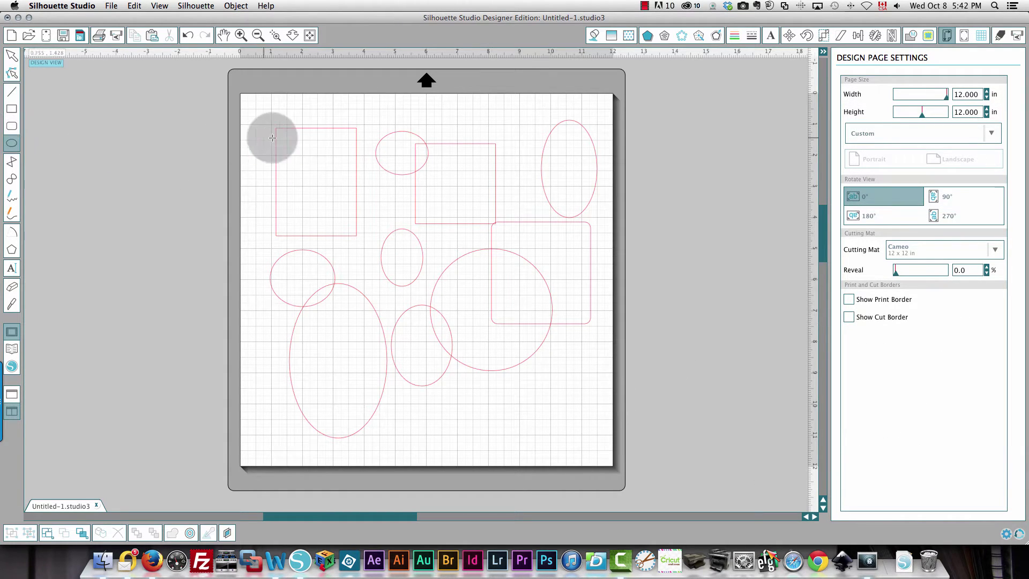
drag(257, 137, 339, 234)
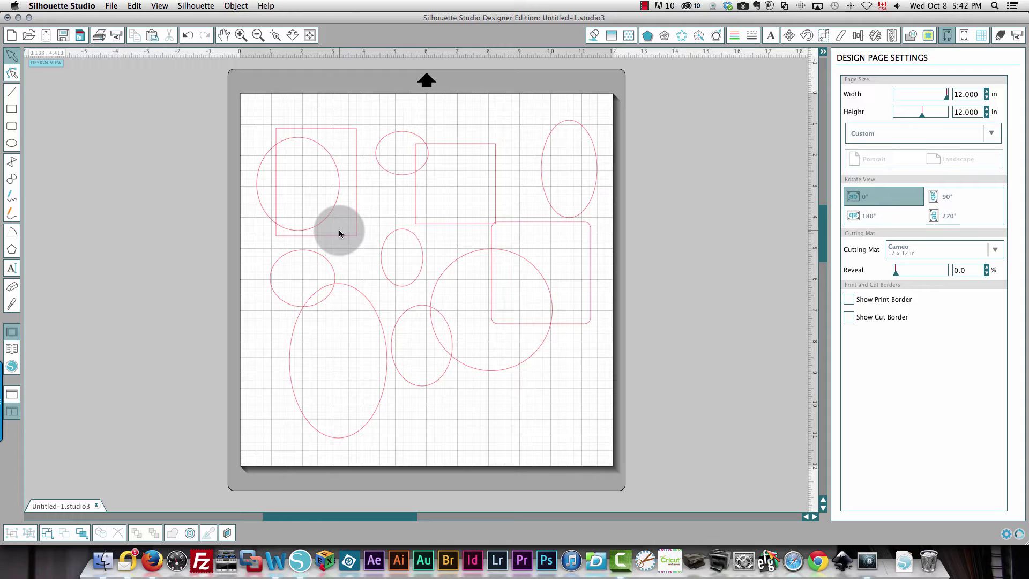
drag(336, 229, 306, 200)
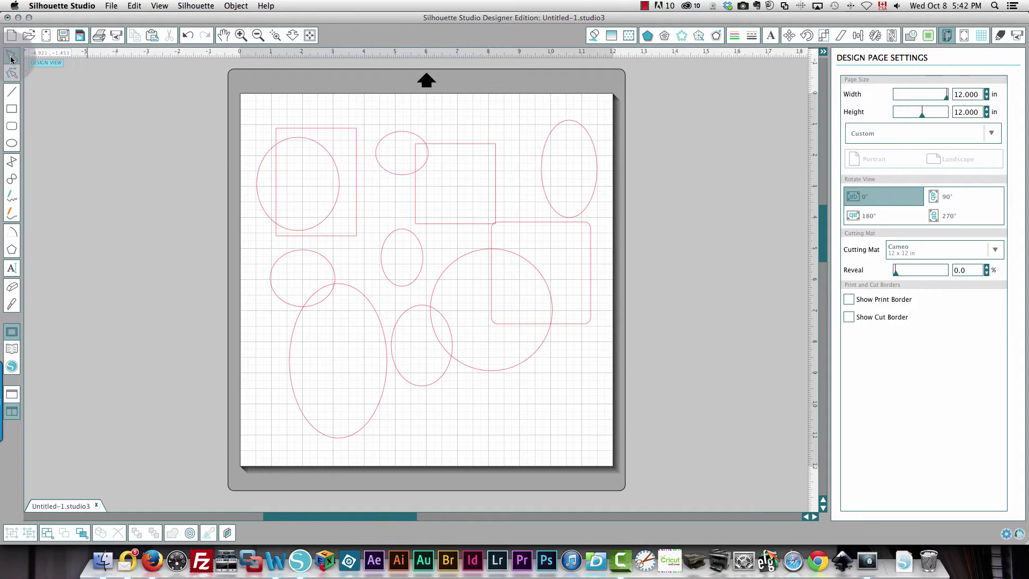
Move the newest ellipse, the tall rectangle and the small ellipse beneath it aside, and box-select the square with its overlapping ellipse.
drag(313, 239, 168, 220)
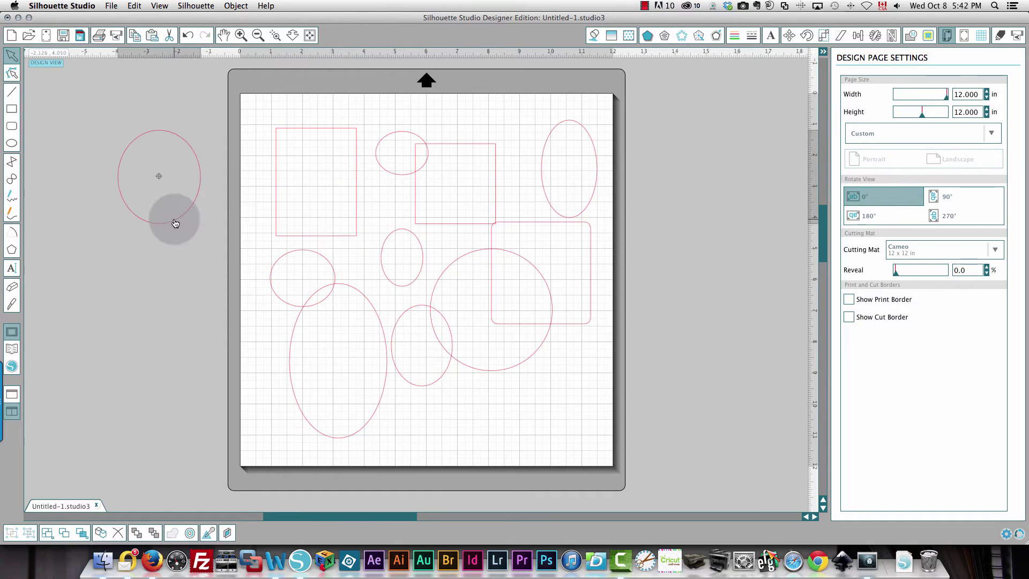
drag(341, 239, 192, 393)
drag(268, 300, 252, 121)
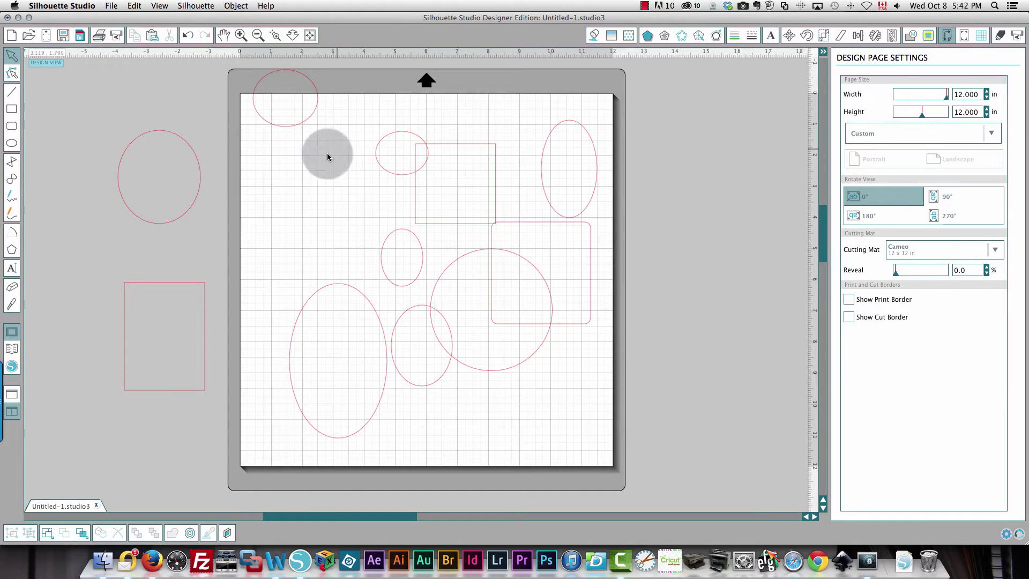
drag(342, 107, 453, 166)
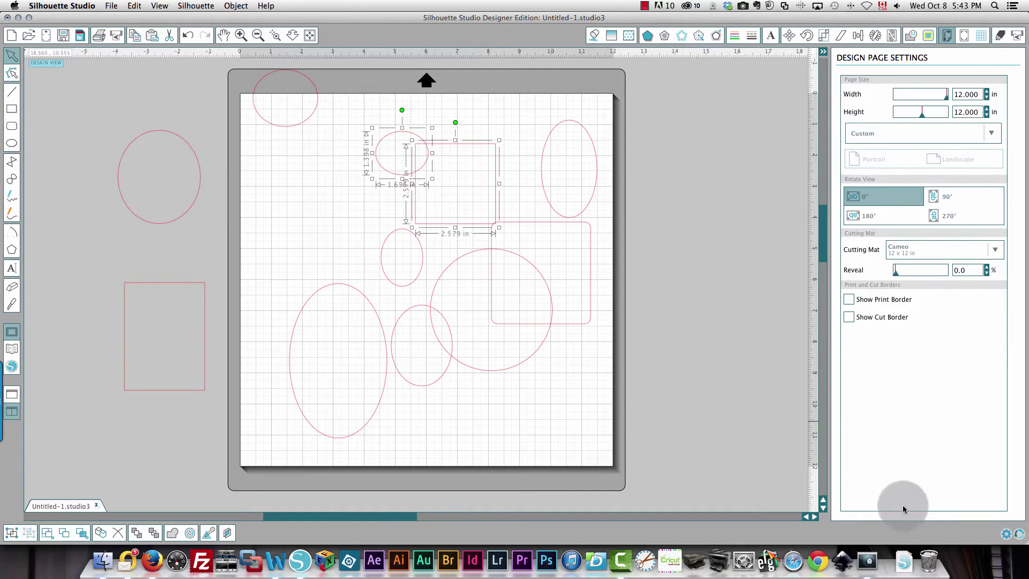
Set the Selection preference after creating a shape to Continue Drawing Shapes and apply it.
click(1006, 535)
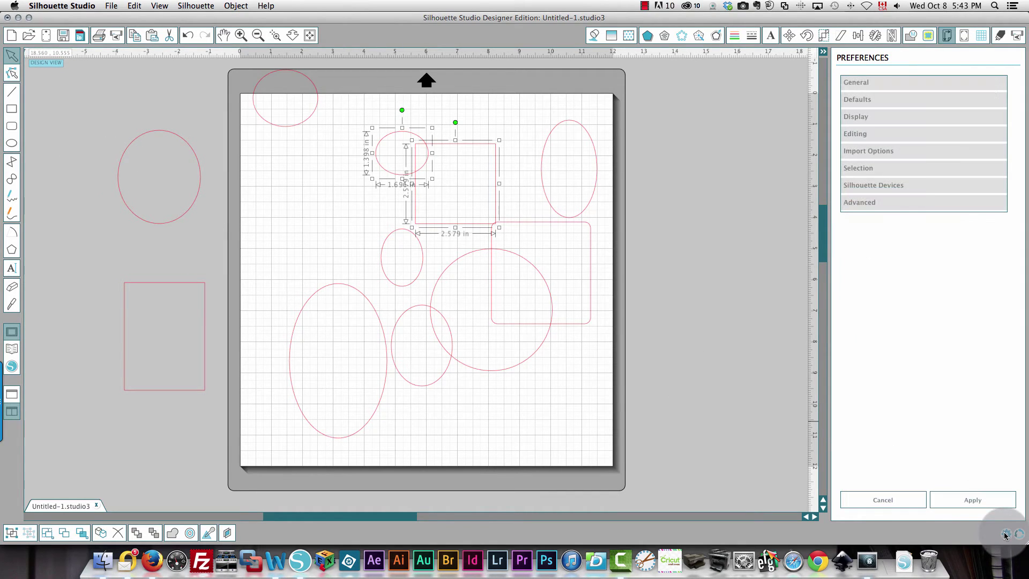
click(857, 168)
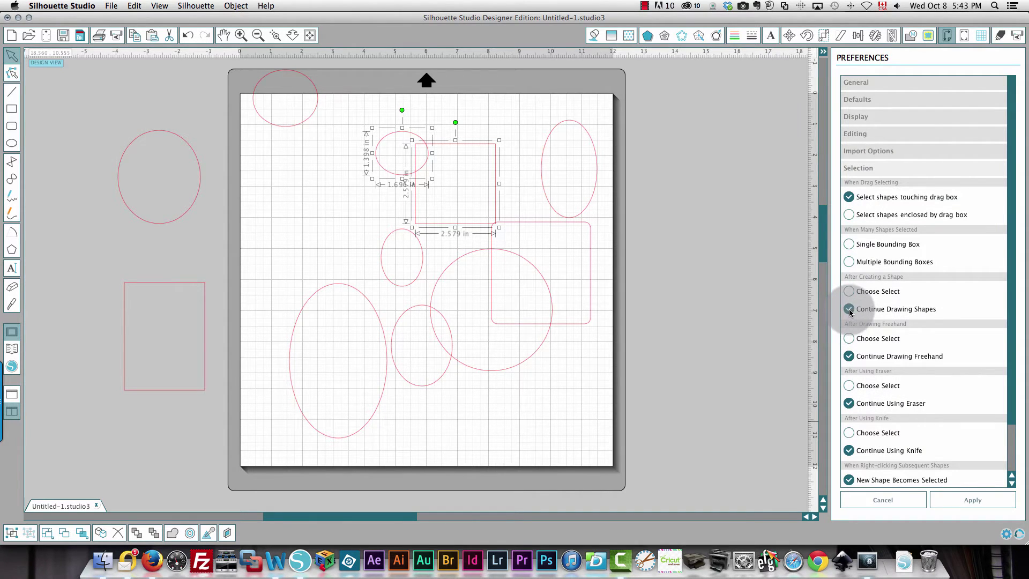
click(965, 496)
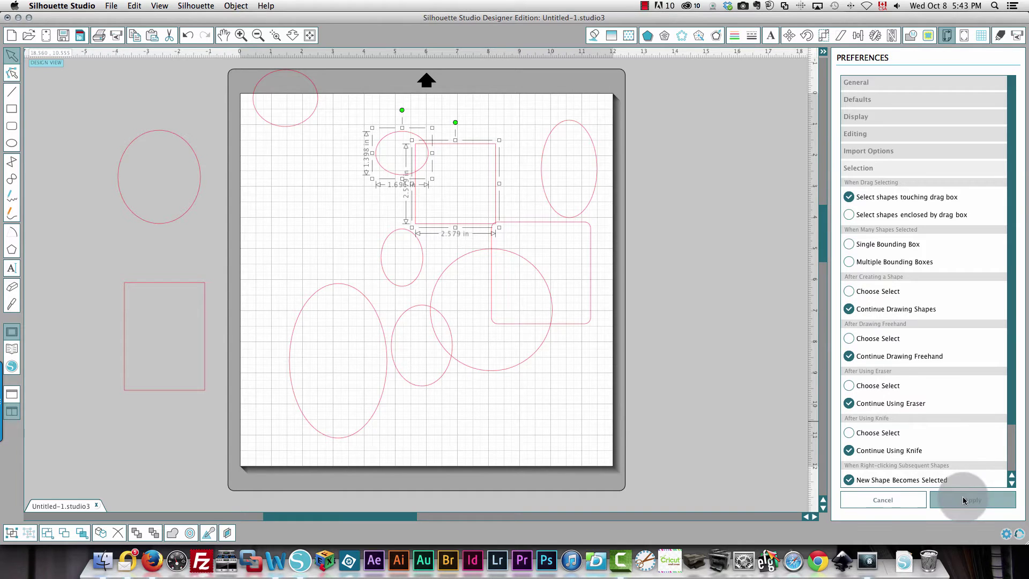
Deselect the shapes and draw an ellipse off the page, beyond its upper-right edge.
click(560, 346)
click(11, 143)
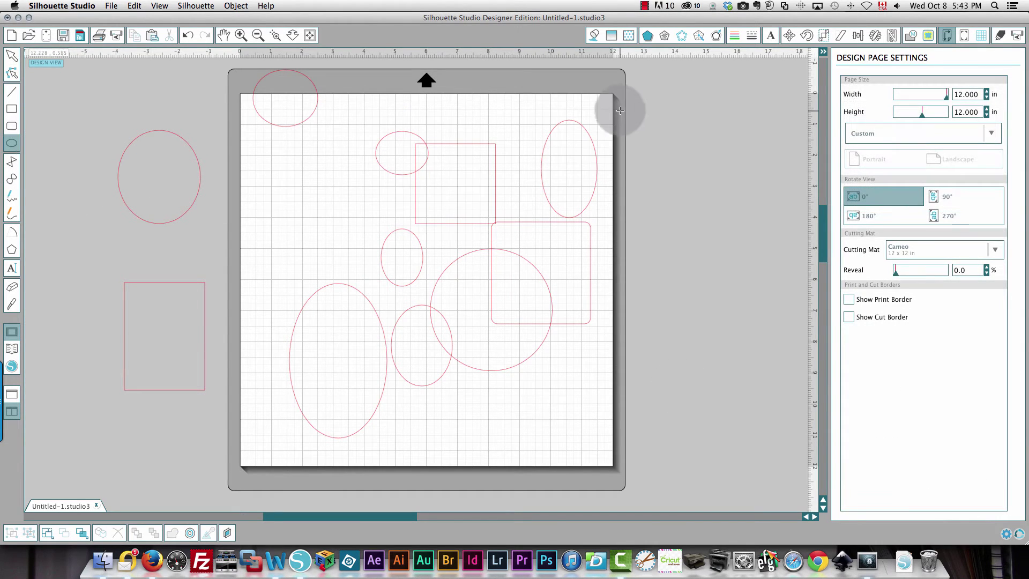
drag(653, 110, 729, 218)
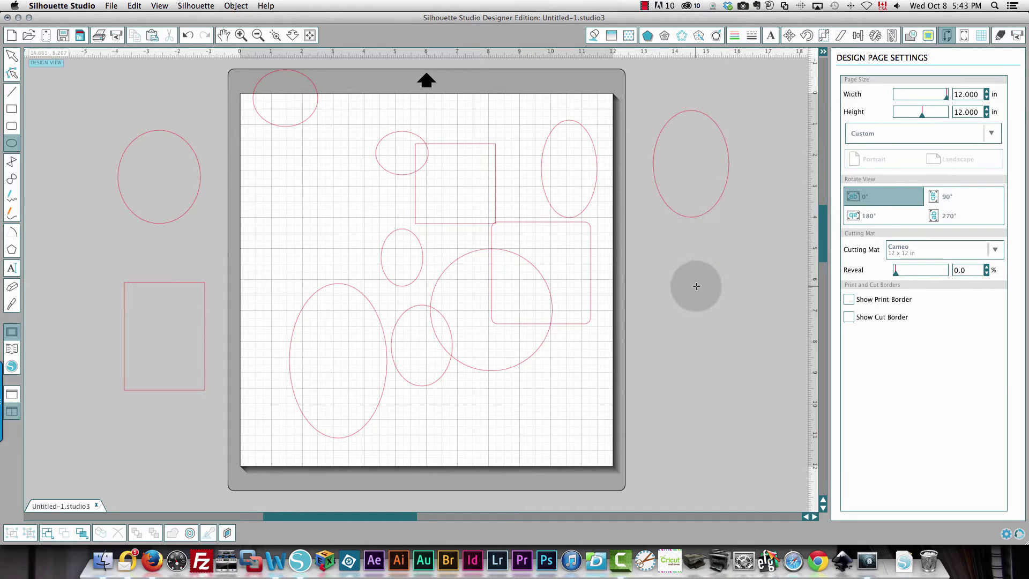
Draw two more ellipses off the page, below the ellipse beyond its upper-right edge.
drag(656, 230, 757, 401)
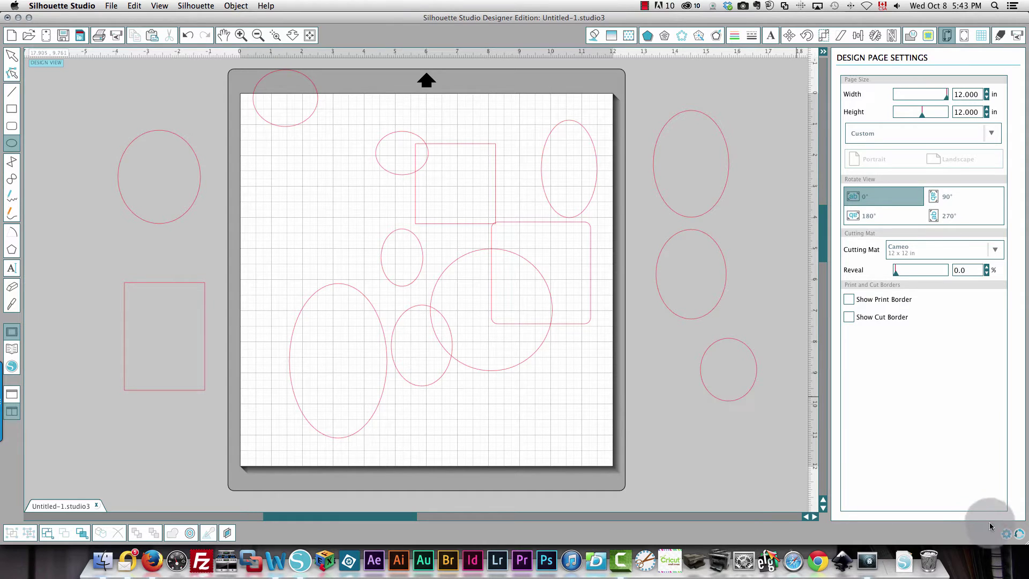
Set the Selection preference after creating a shape to Choose Select, apply it, and draw two ellipses beyond the page's upper-left edge.
click(1006, 534)
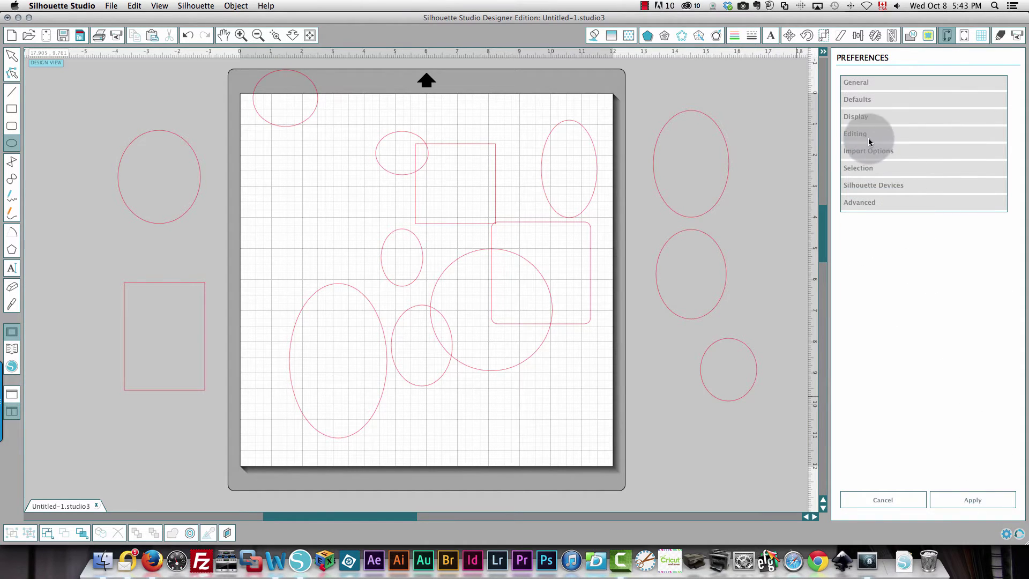
click(858, 168)
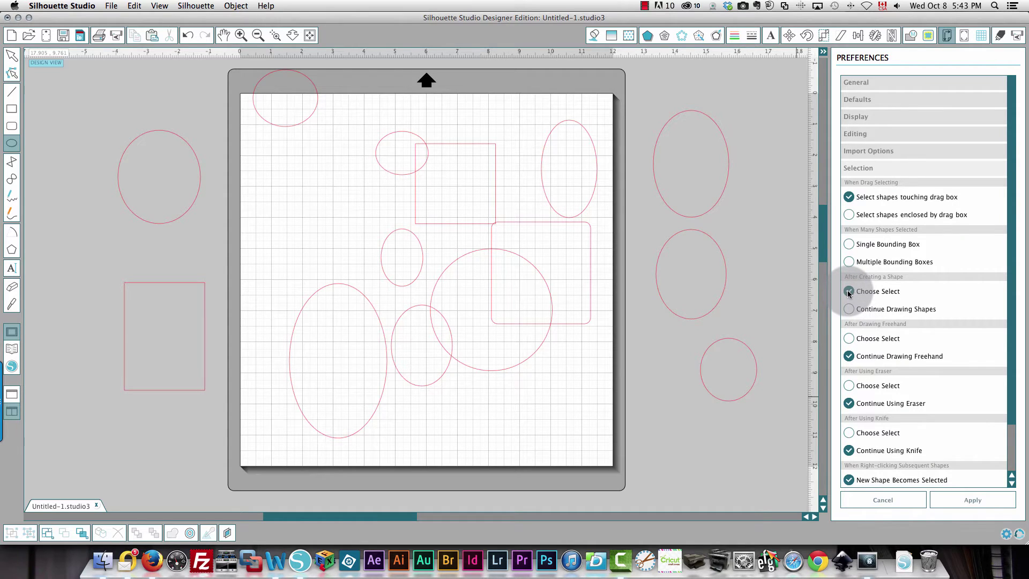
click(8, 146)
drag(46, 103, 117, 208)
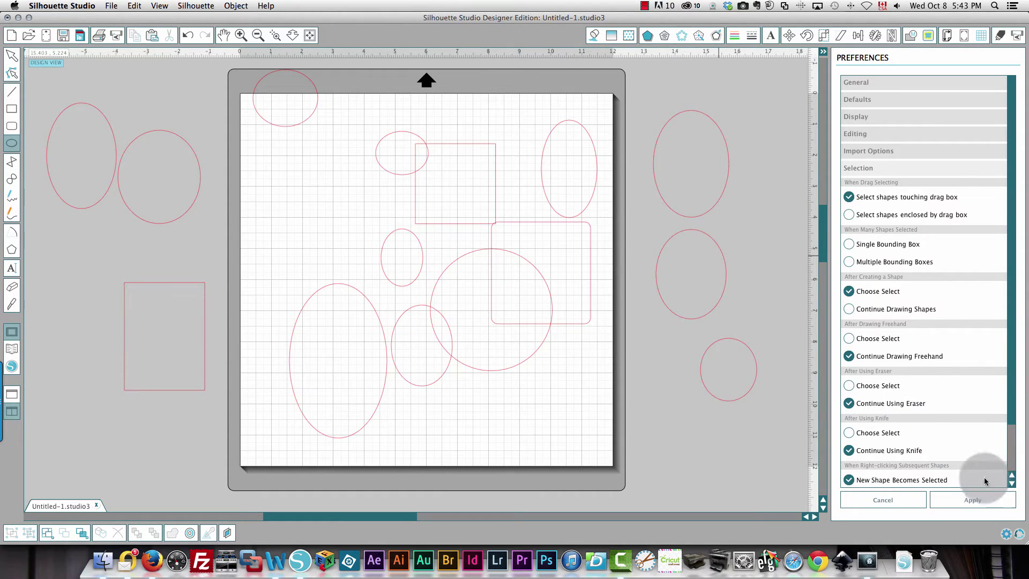
click(983, 499)
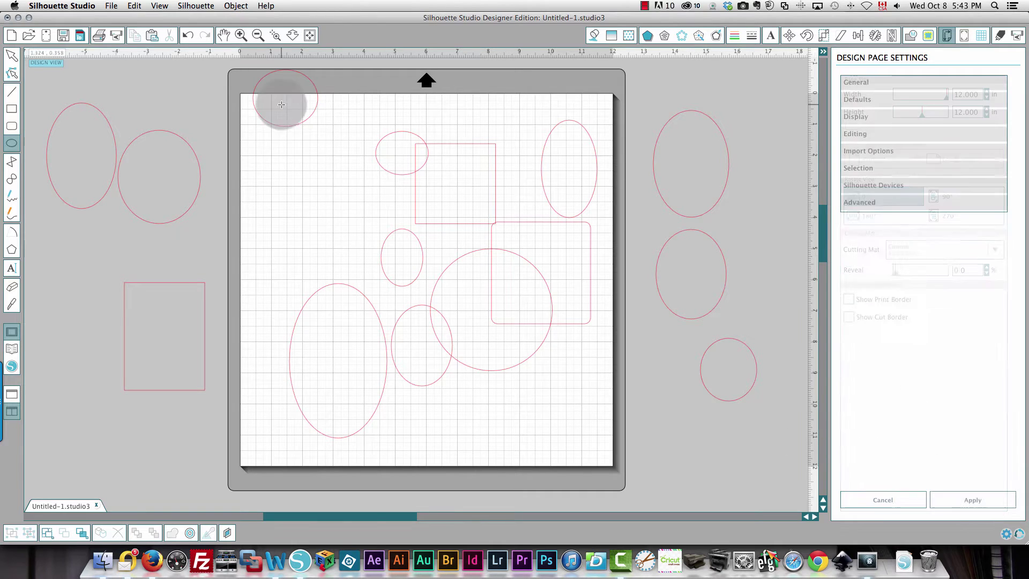
click(11, 143)
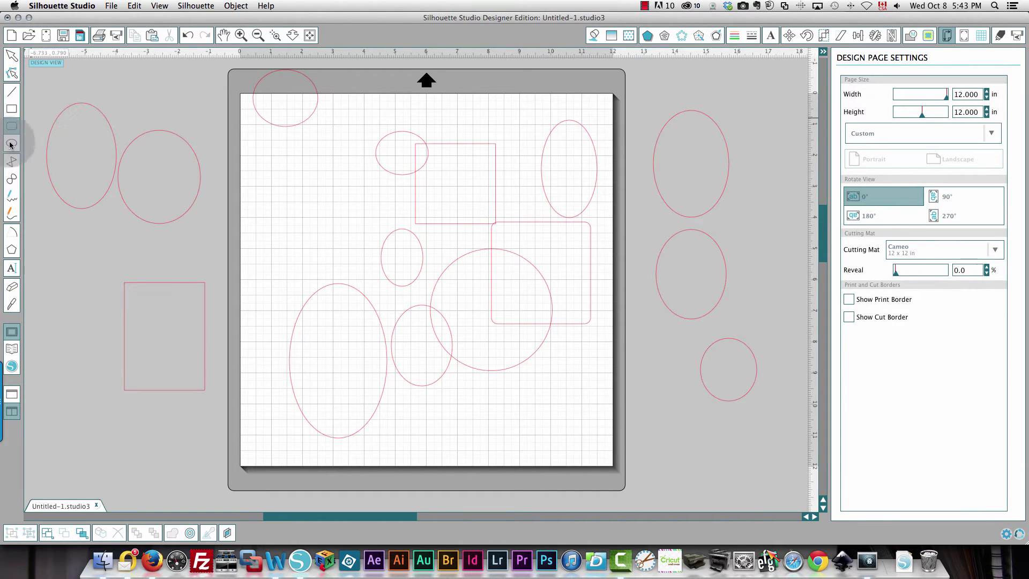
drag(133, 79, 202, 171)
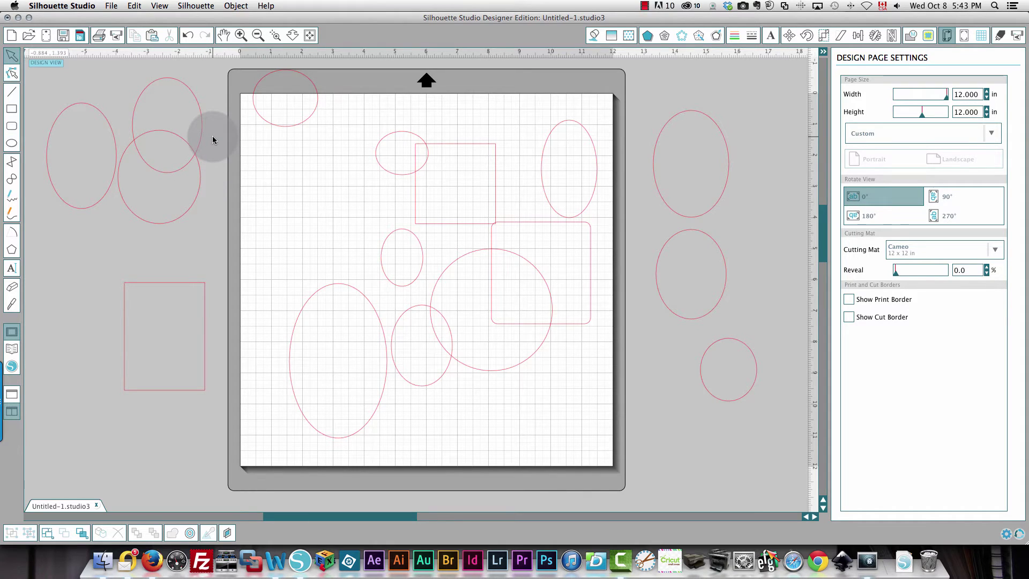
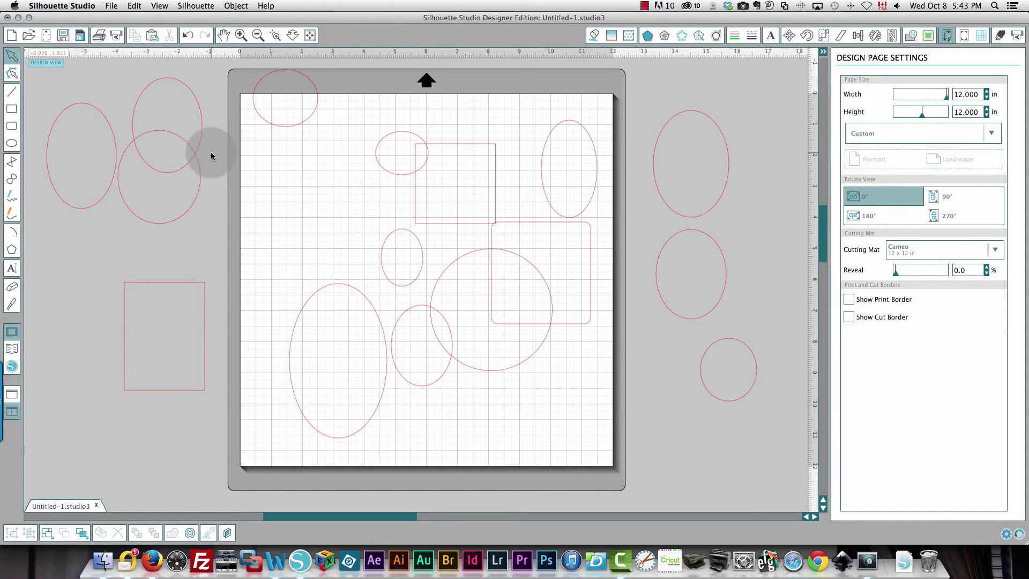
Box-select all the shapes on and around the page and delete them.
drag(35, 69, 724, 392)
key(Delete)
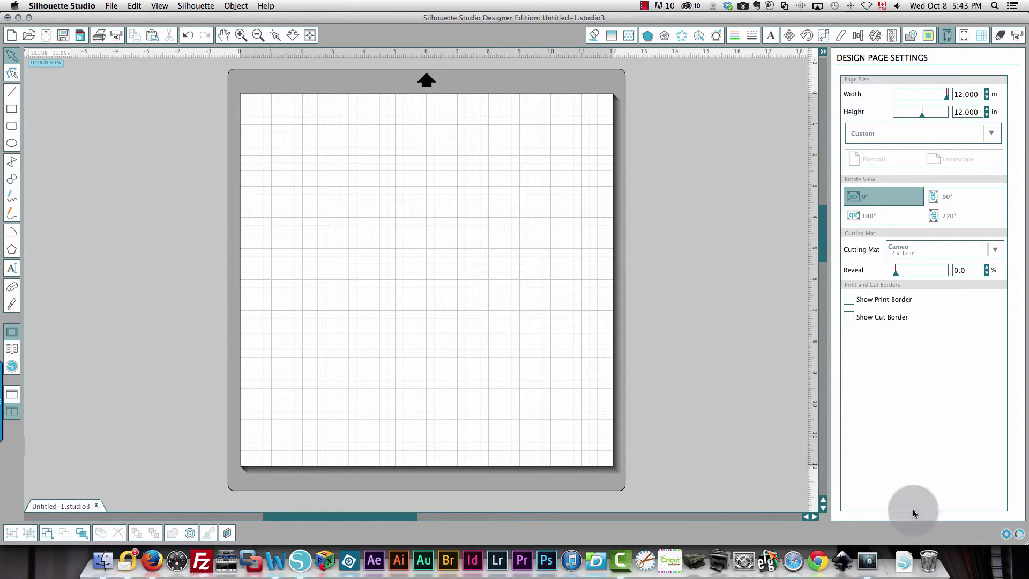
Switch the Selection preference after creating a shape to Continue Drawing Shapes and apply the change.
click(1007, 536)
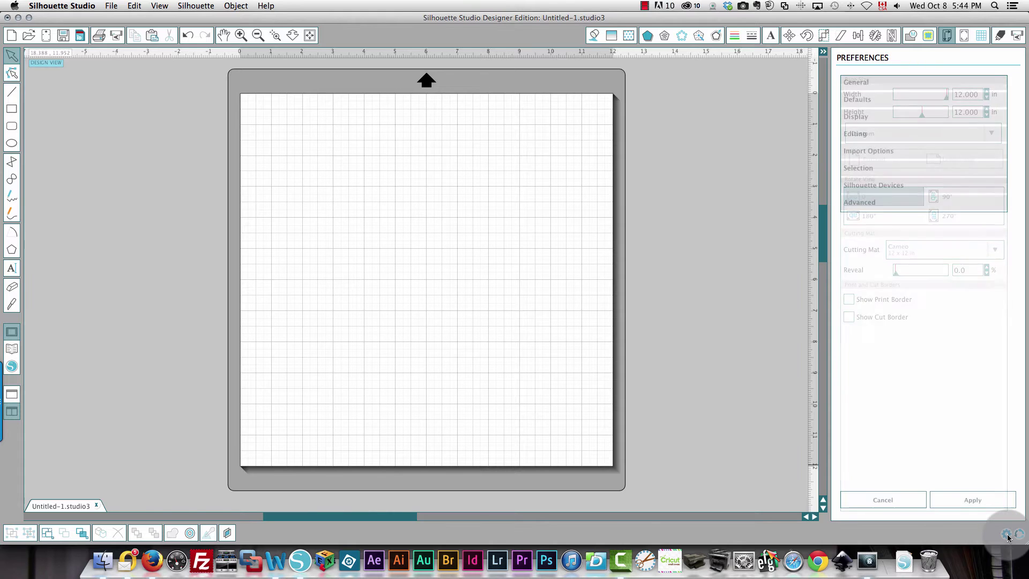
click(862, 169)
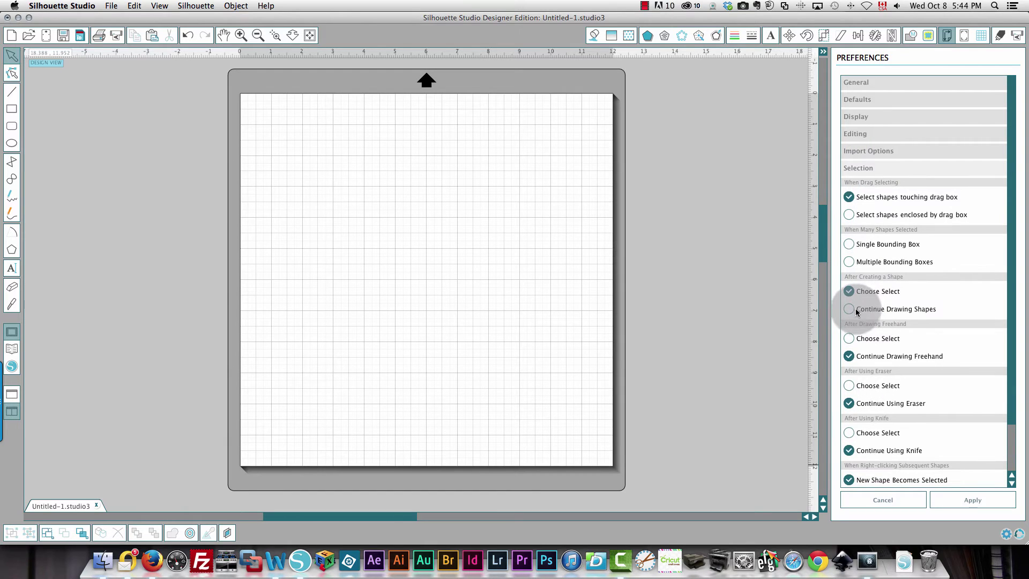
click(849, 310)
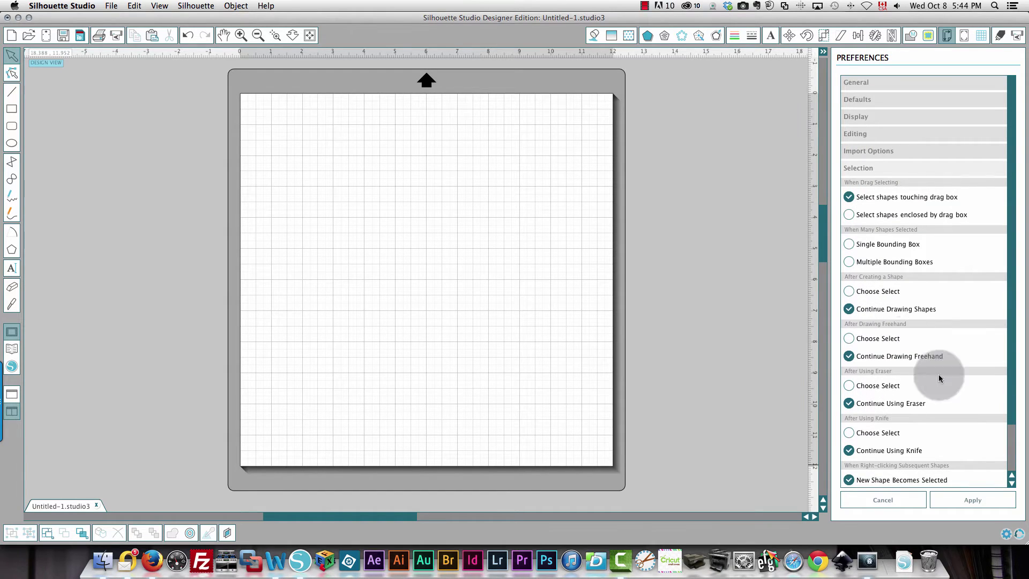
click(984, 499)
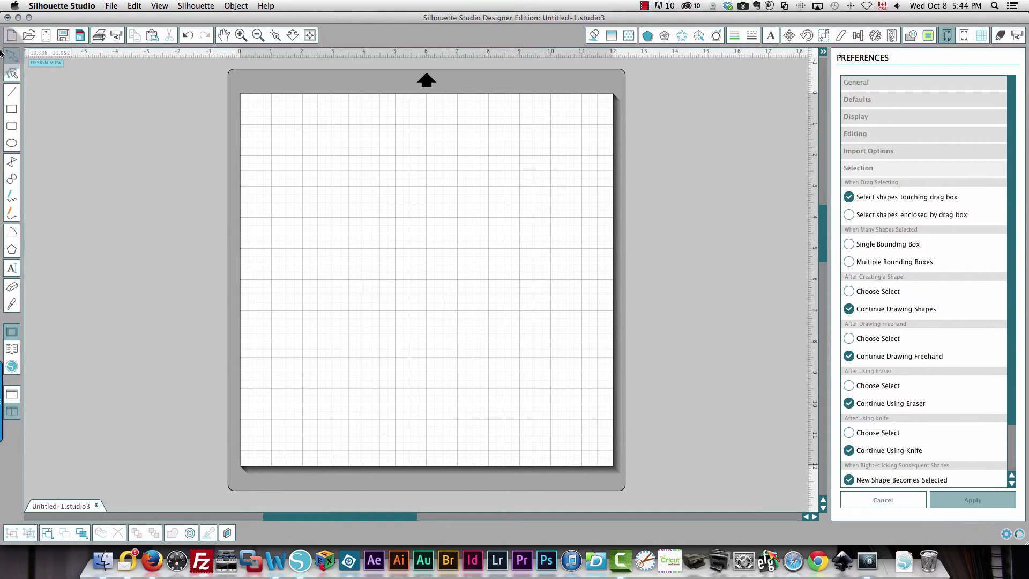
Draw a row of three ellipses across the upper page, about 2 to 2.5 in wide and 2.5 to 3 in tall.
click(11, 143)
drag(301, 149, 376, 229)
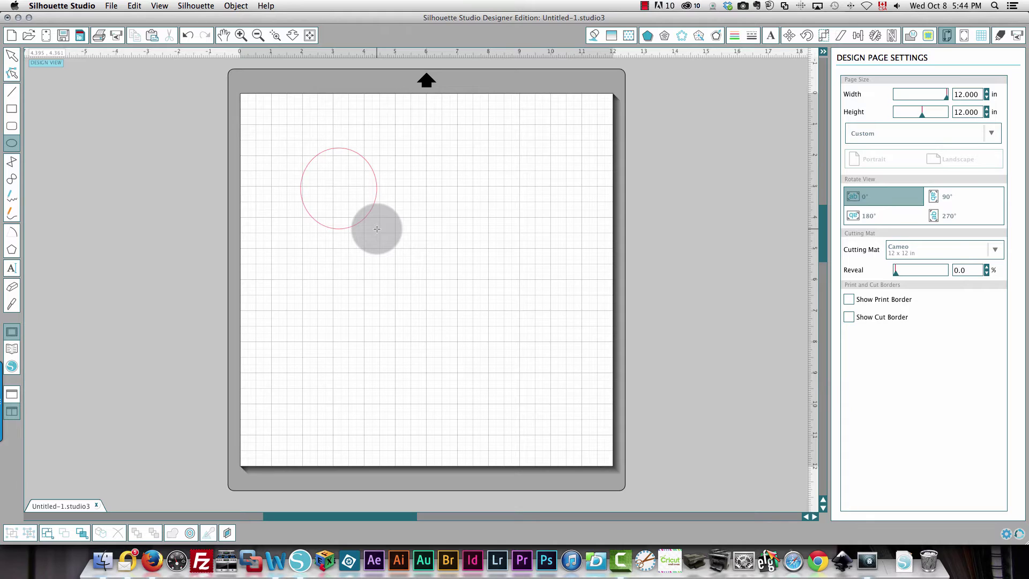
drag(430, 151, 509, 239)
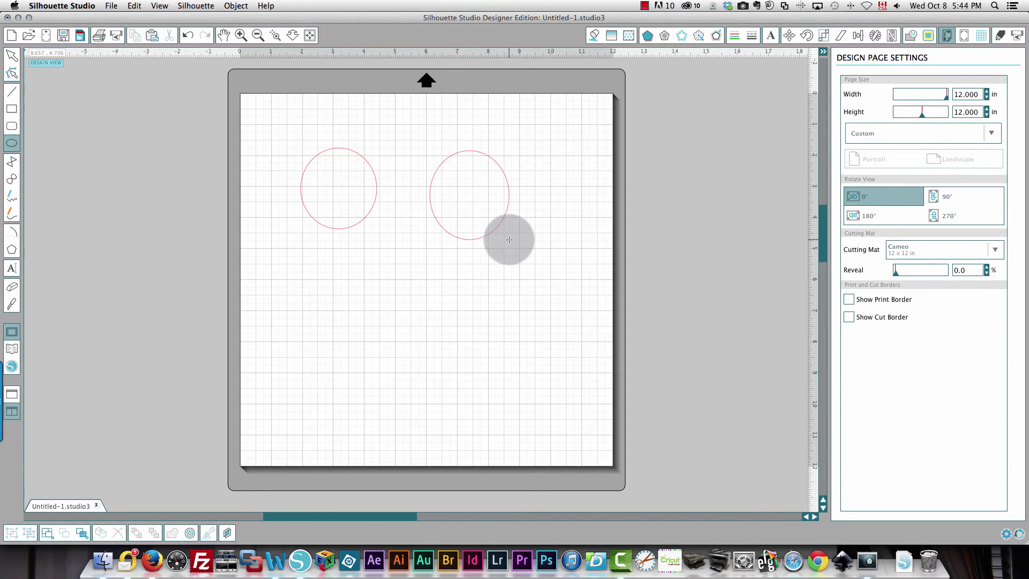
drag(551, 166, 609, 250)
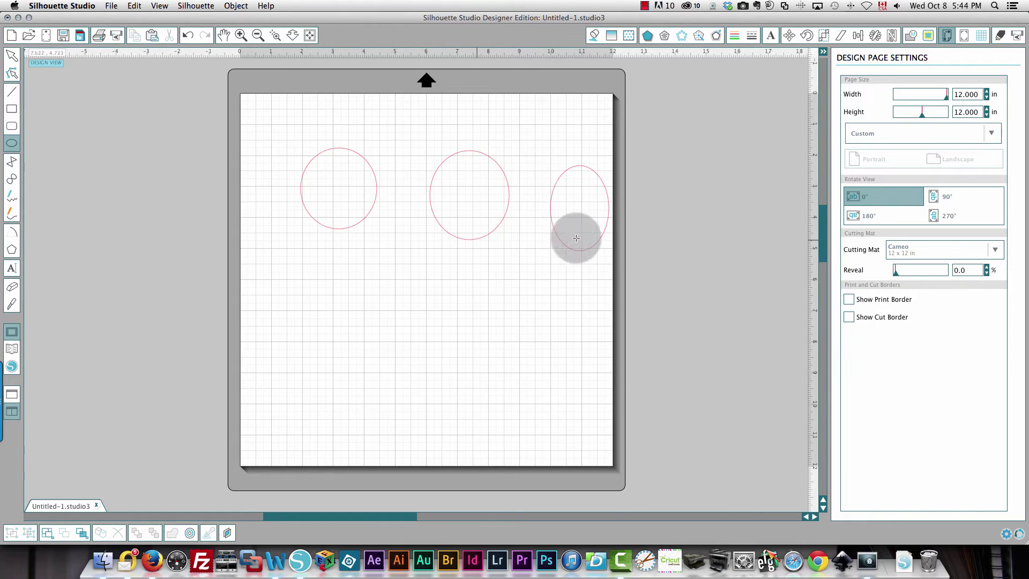
Move each of the three ellipses up and to the left on the page.
click(12, 55)
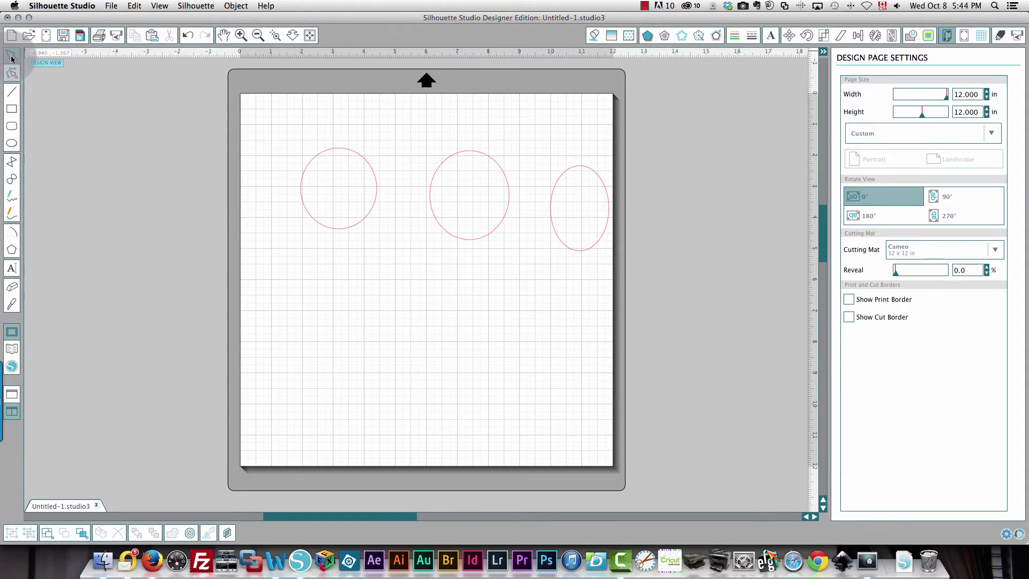
drag(333, 230, 302, 196)
drag(459, 245, 391, 213)
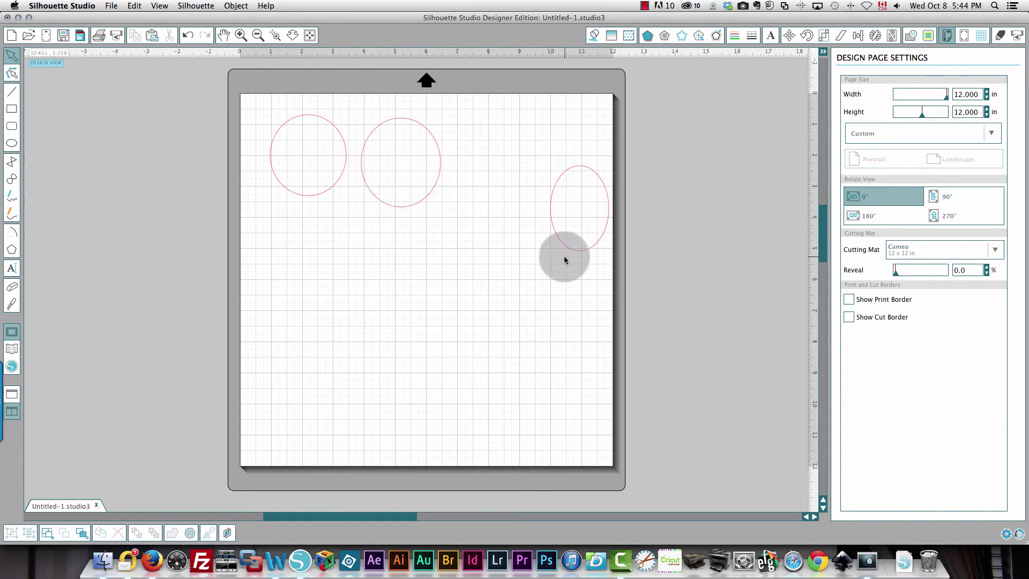
drag(567, 253, 507, 216)
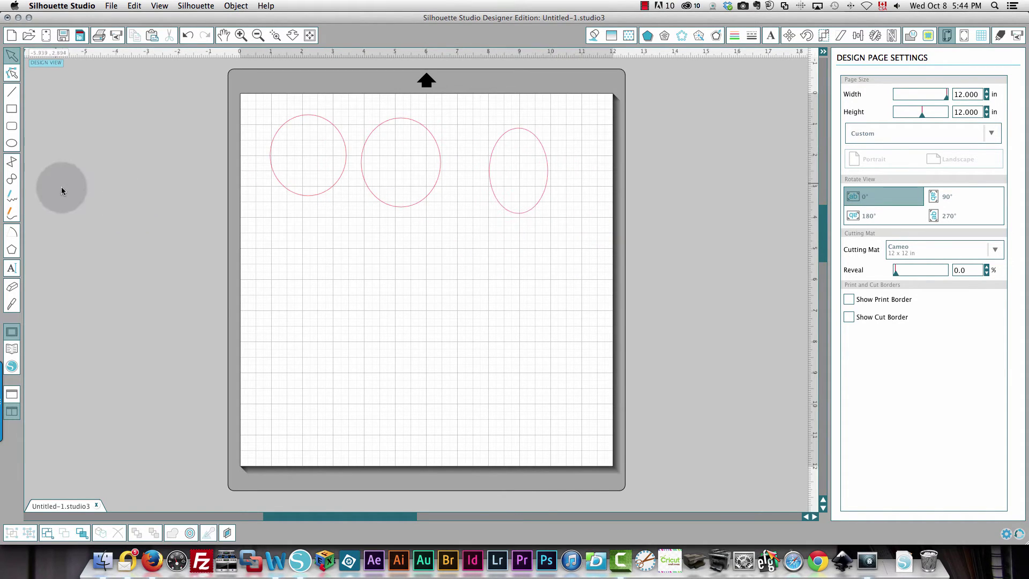
Draw three rounded rectangles in a row beneath the ellipses, about 3.8, 2.1 and 2.8 in wide and 1.9 in high.
click(11, 126)
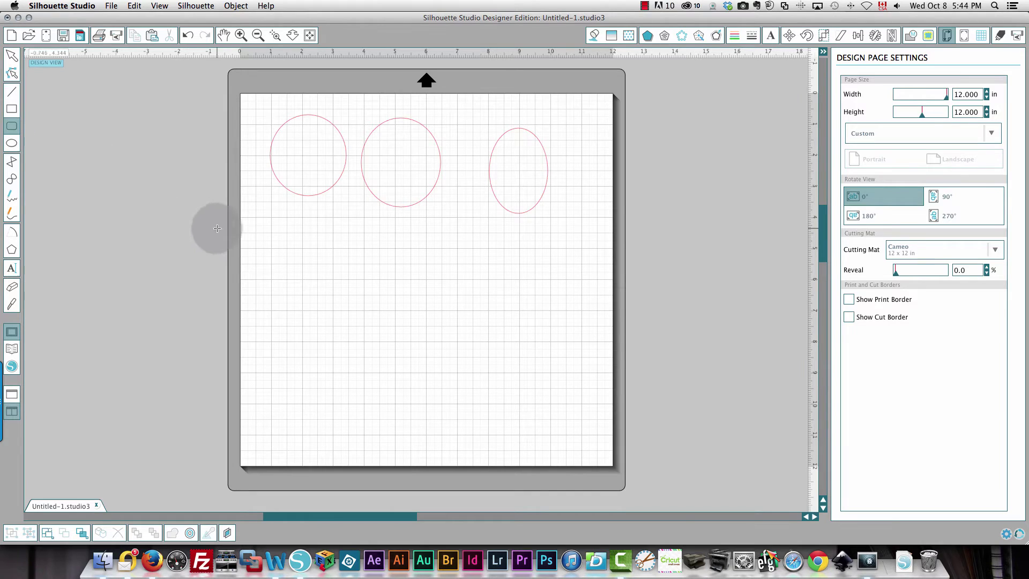
drag(257, 214, 374, 273)
drag(400, 222, 465, 281)
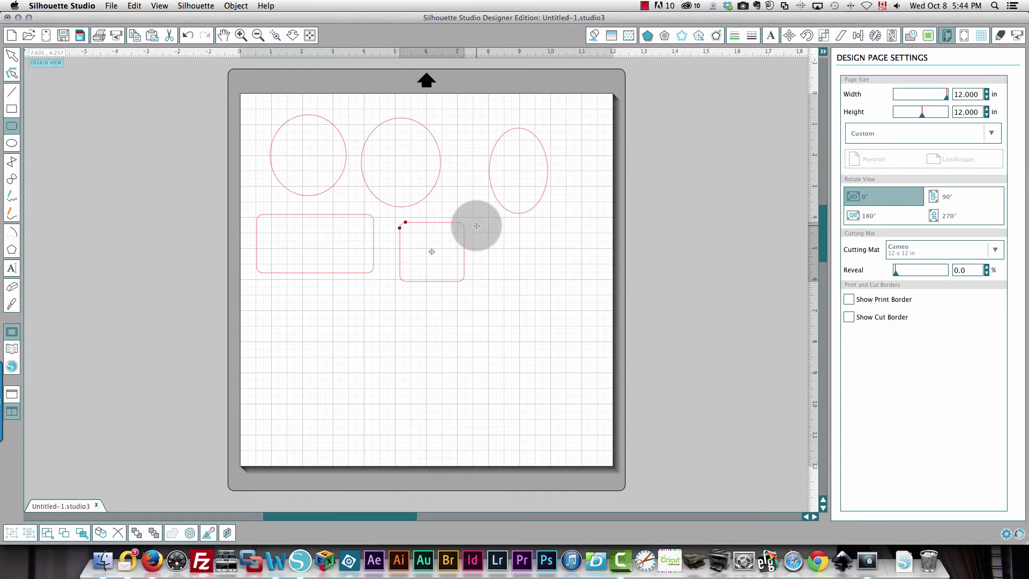
drag(477, 225, 562, 283)
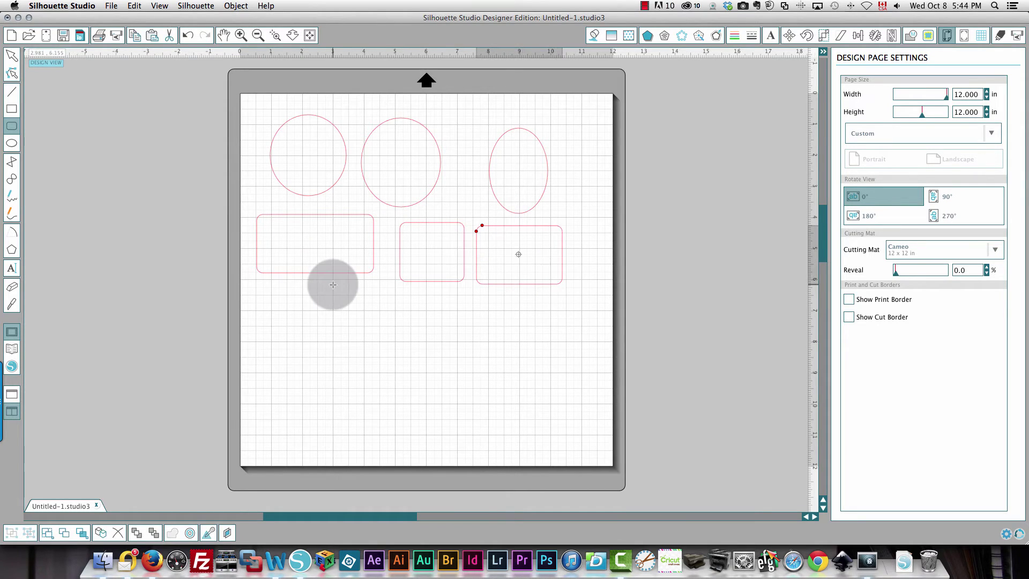
Move the widest rounded rectangle down and shift the leftmost ellipse slightly down and to the left above it.
click(11, 55)
drag(314, 216, 315, 244)
drag(303, 200, 297, 215)
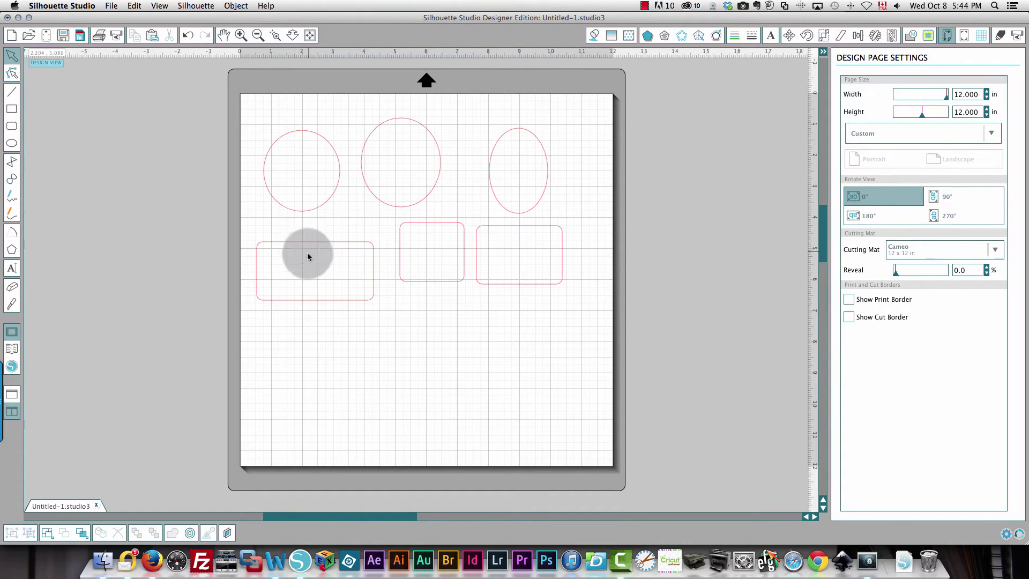
Change the Selection preference after creating a shape back to Choose Select and apply it.
click(1008, 536)
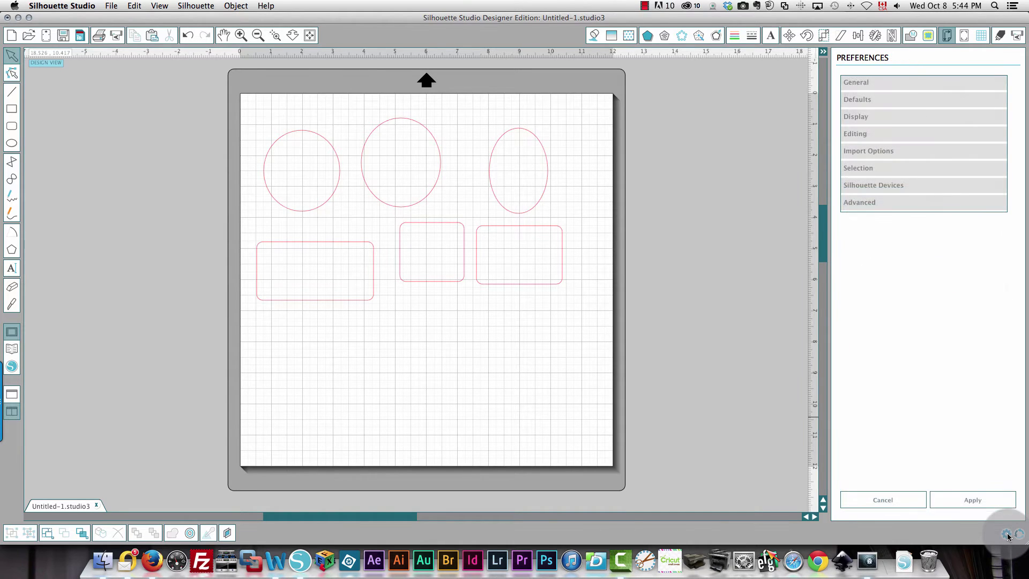
click(856, 185)
click(857, 168)
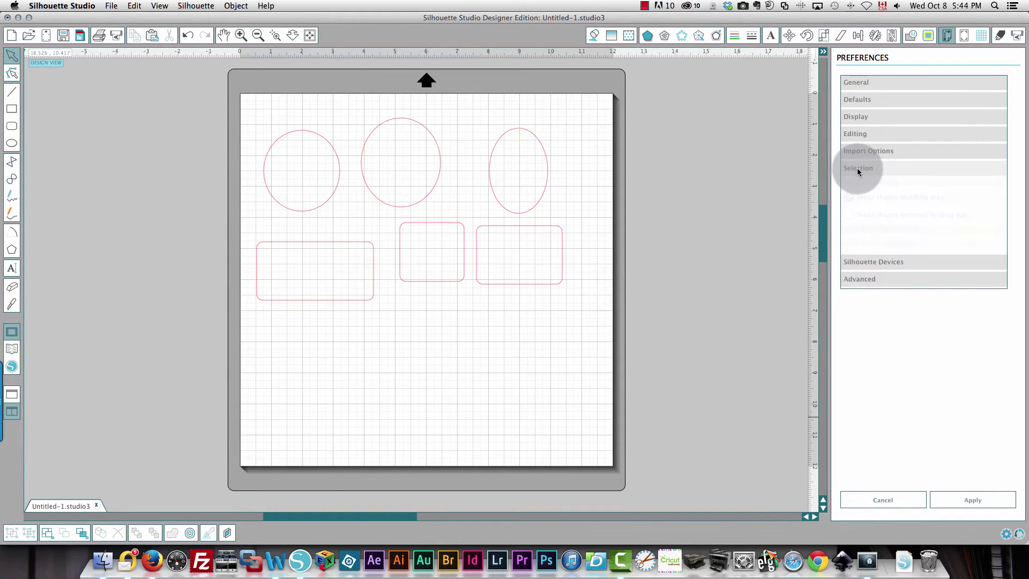
click(849, 291)
click(954, 500)
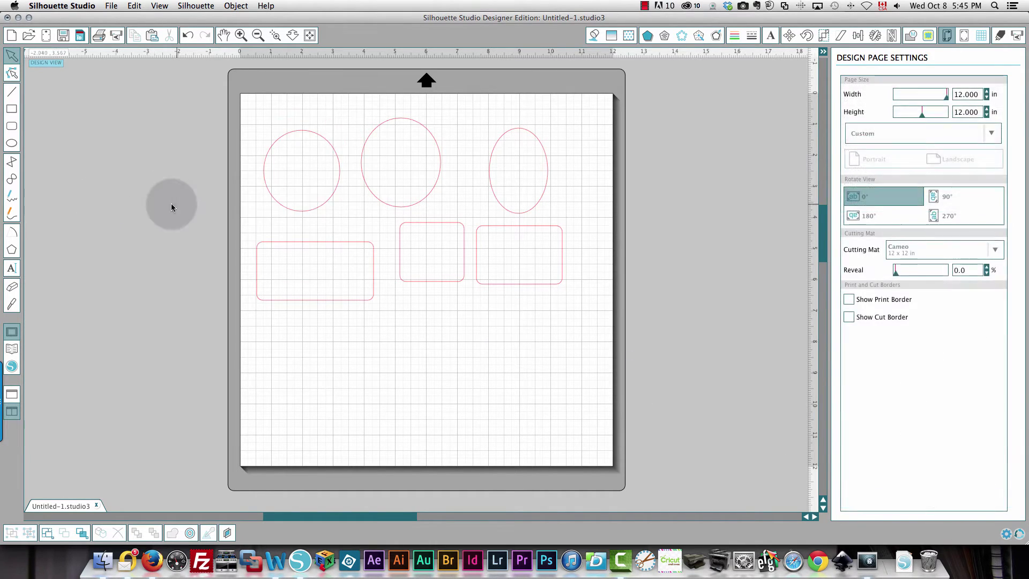
Draw a large ellipse beneath the widest rounded rectangle and move it slightly down and to the left.
click(11, 143)
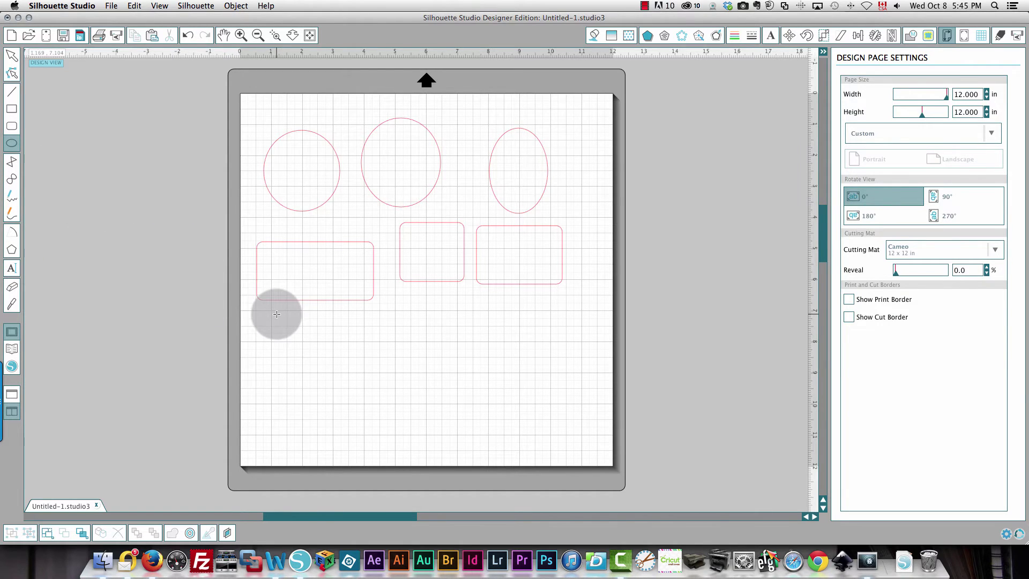
drag(276, 315, 374, 432)
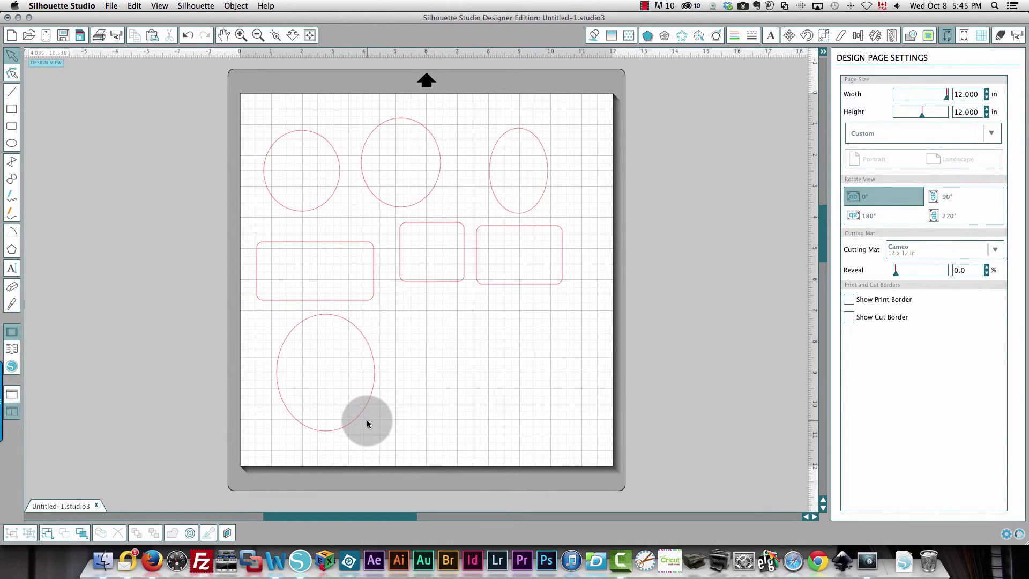
mouse_move(363, 409)
mouse_down()
mouse_move(425, 413)
mouse_move(363, 416)
mouse_up()
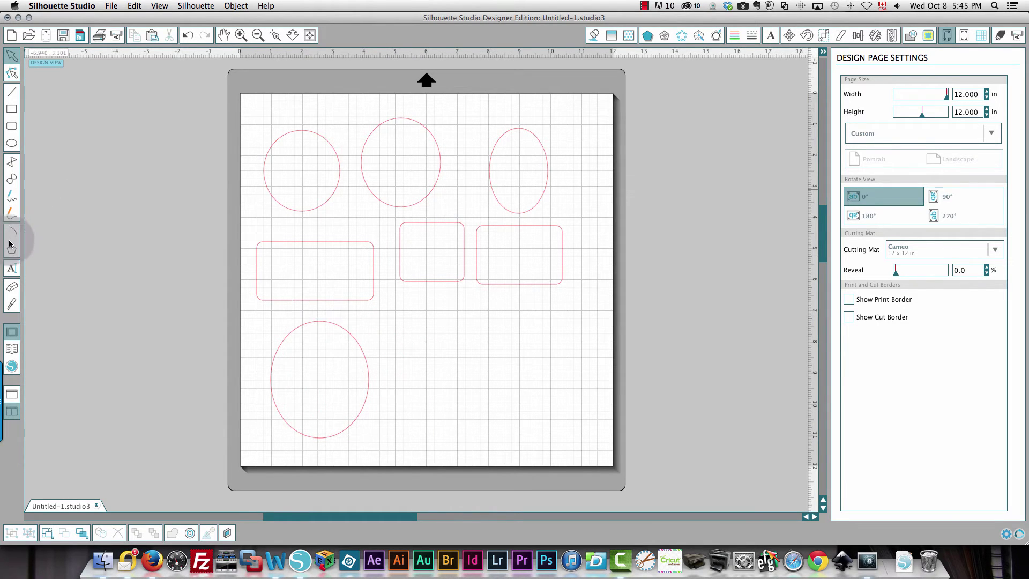
Draw two more ellipses to the right of the large ellipse, beneath the other rounded rectangles.
click(12, 143)
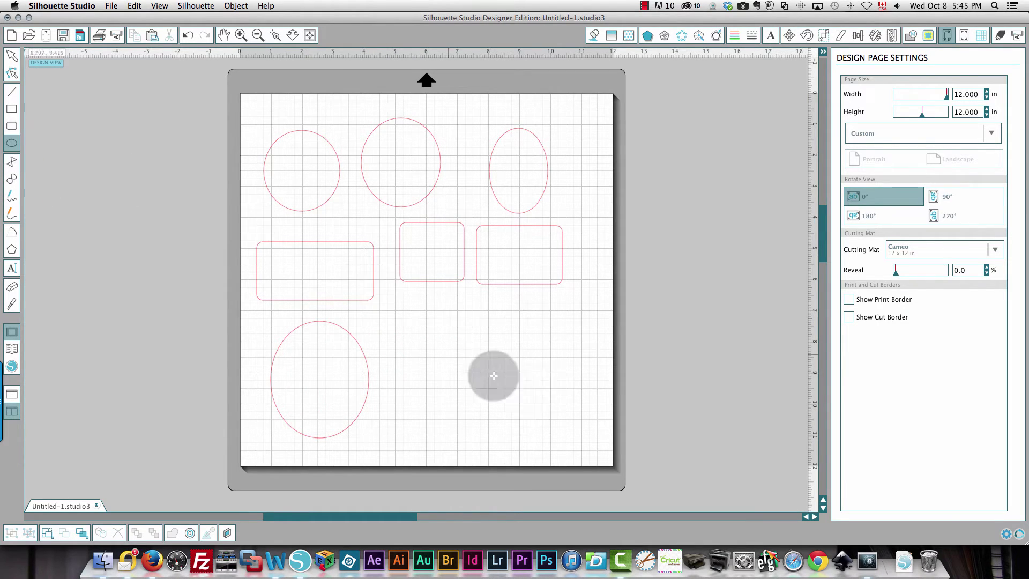
drag(400, 318, 499, 407)
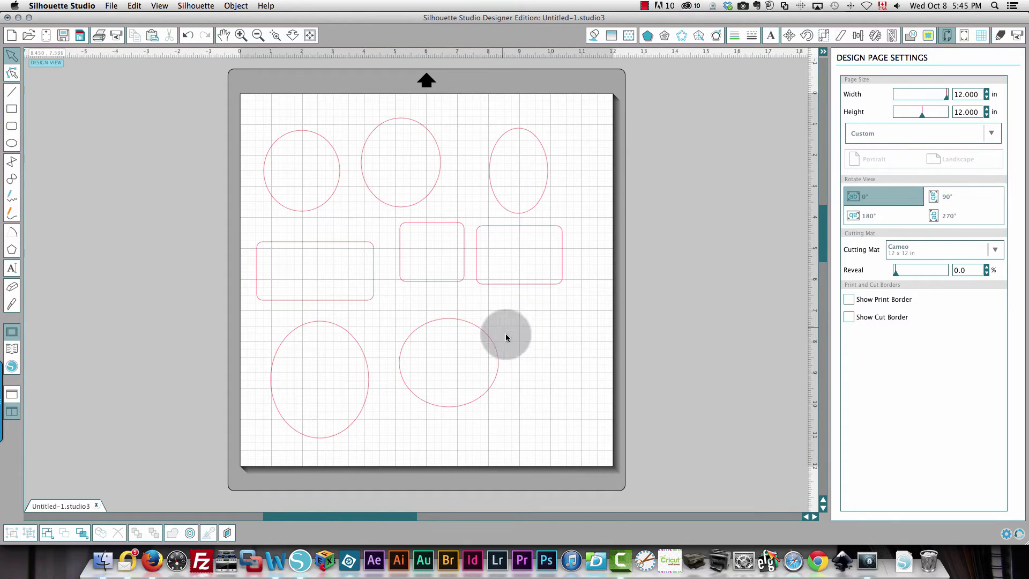
click(12, 143)
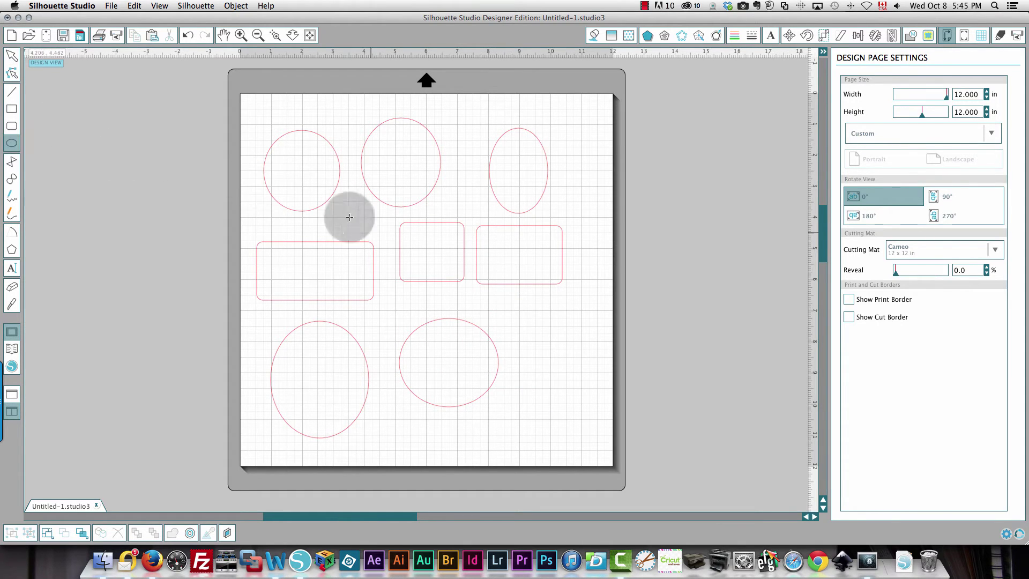
drag(504, 310, 595, 398)
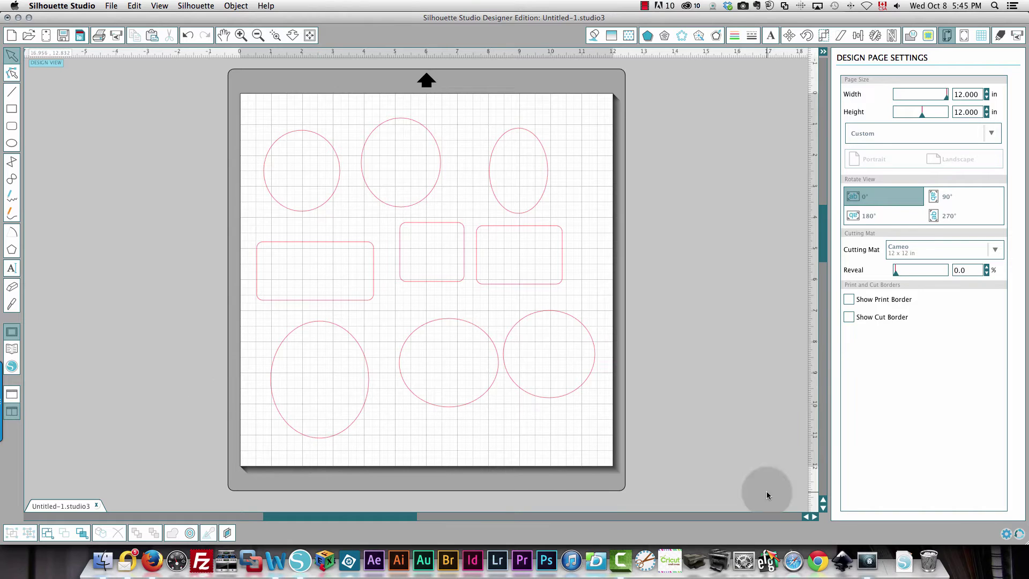
Open the Selection preferences and box-select the three upper ellipses and three rounded rectangles with a drag box touching them.
click(1007, 534)
click(864, 188)
click(864, 169)
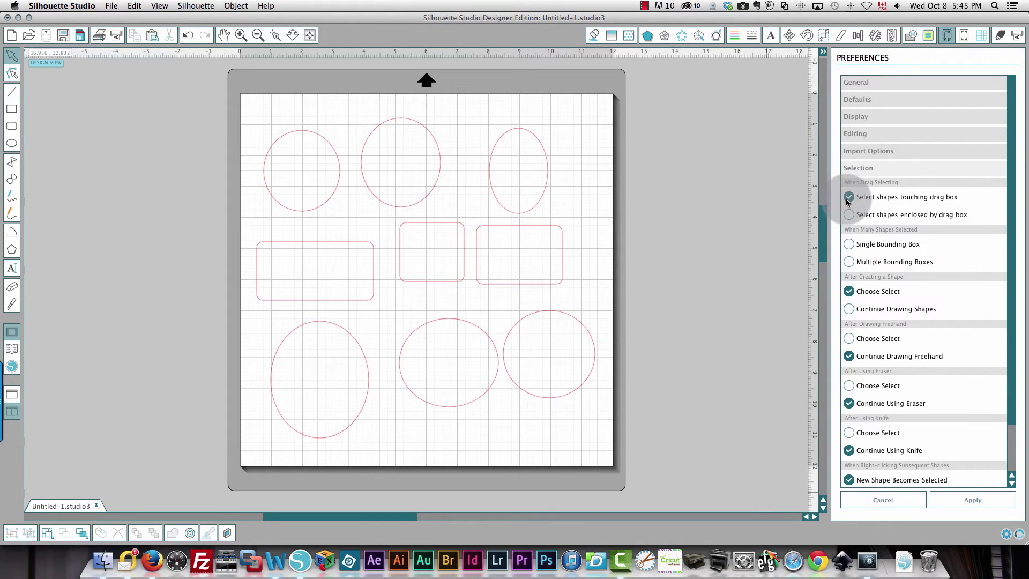
drag(46, 93, 236, 178)
drag(199, 116, 519, 255)
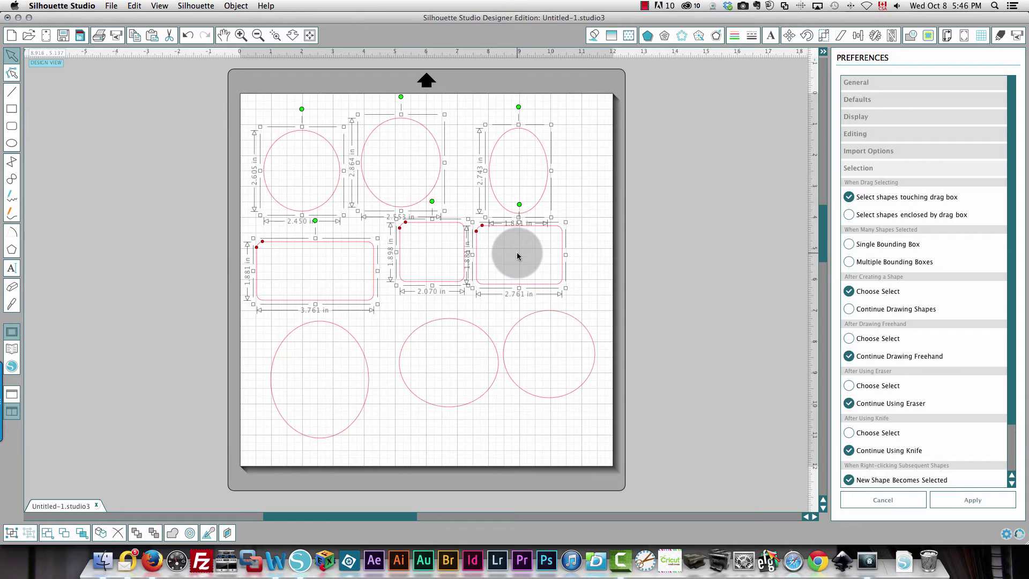
Apply the preference Select shapes enclosed by drag box, and box-select the three upper ellipses and three rounded rectangles by fully enclosing them.
click(593, 199)
drag(932, 192, 926, 289)
click(954, 501)
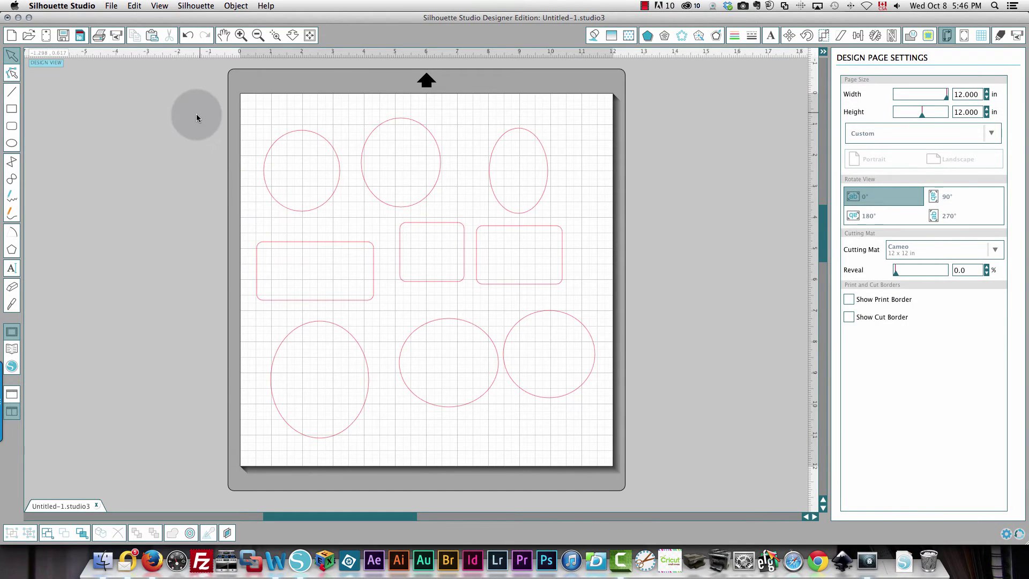
drag(244, 101, 625, 312)
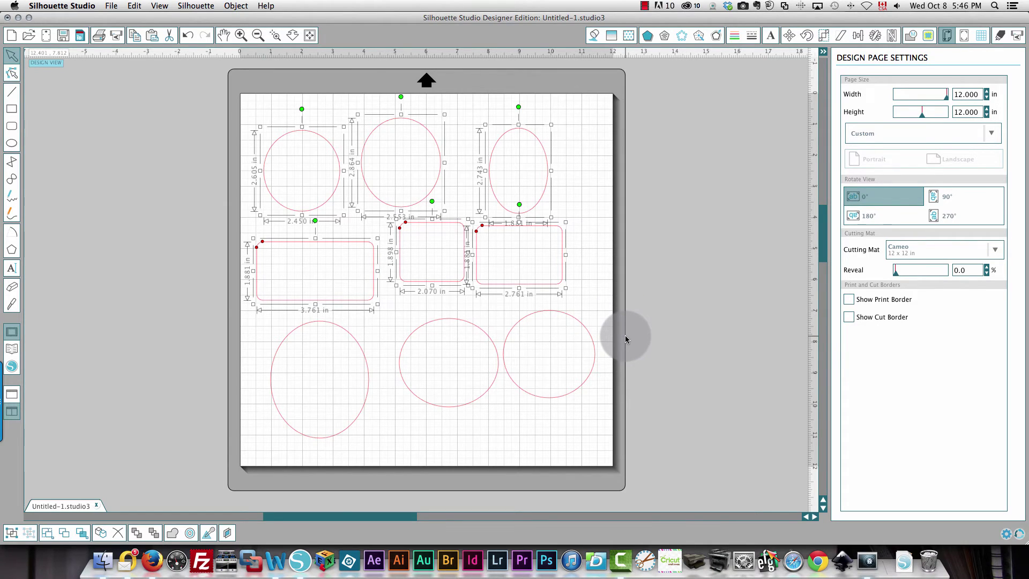
Set the drag-selecting preference back to Select shapes touching drag box and apply it.
click(1006, 534)
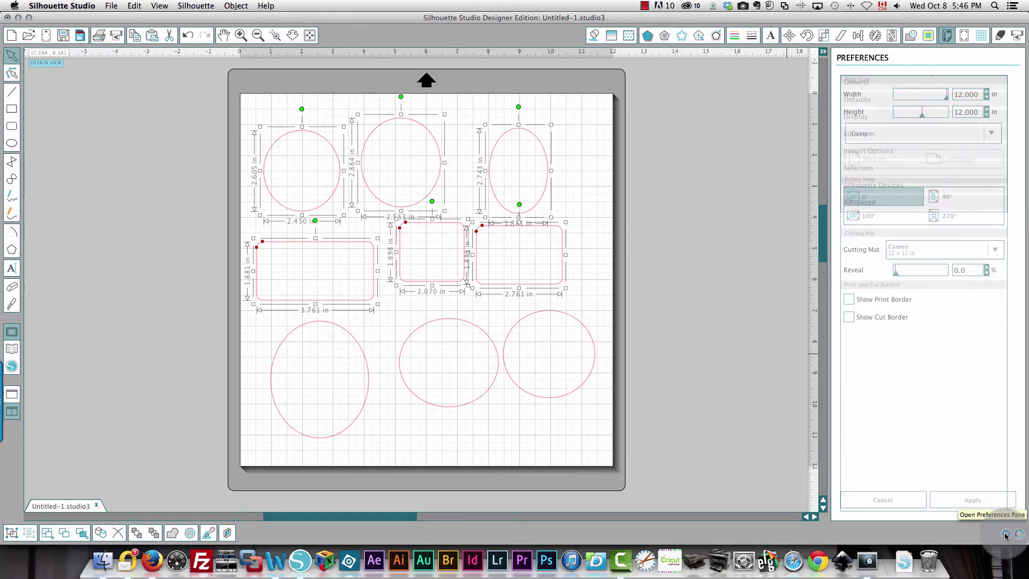
click(856, 169)
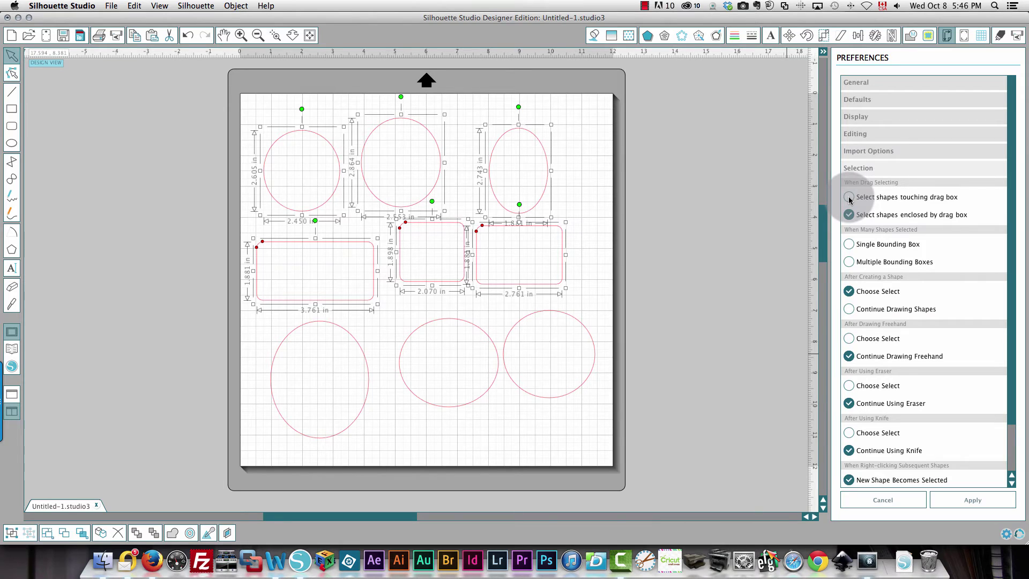
click(129, 126)
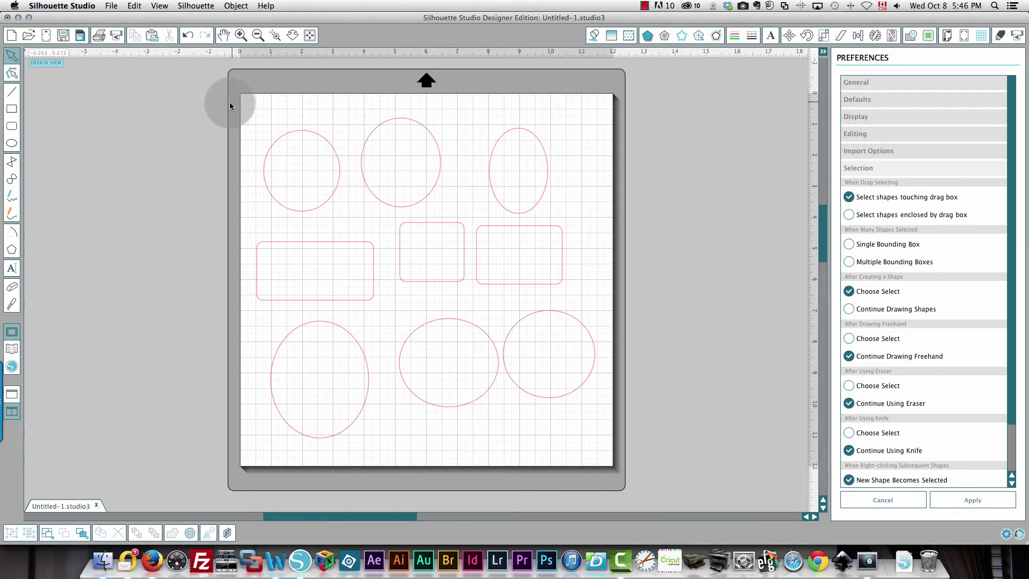
drag(246, 99, 285, 146)
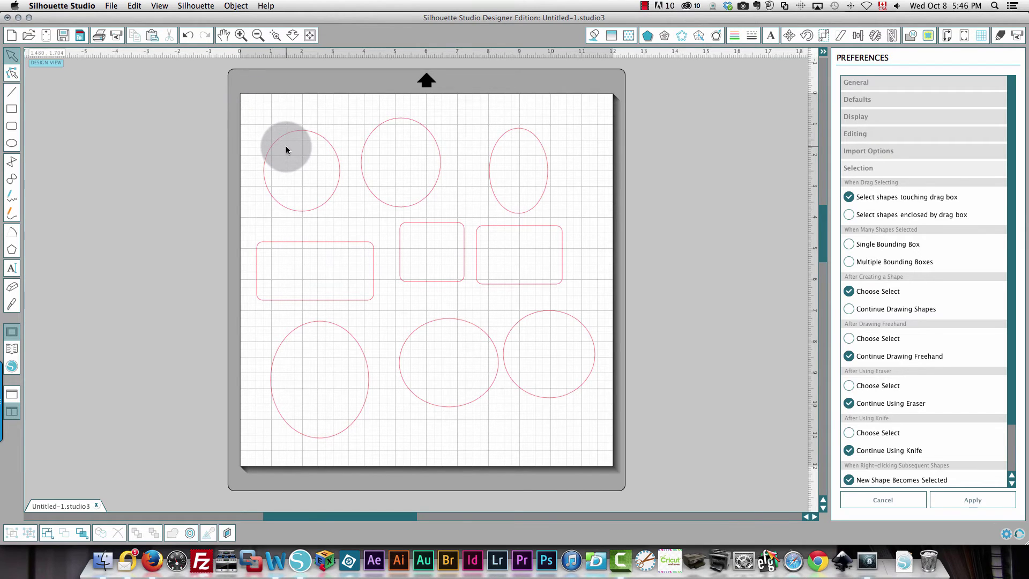
click(966, 497)
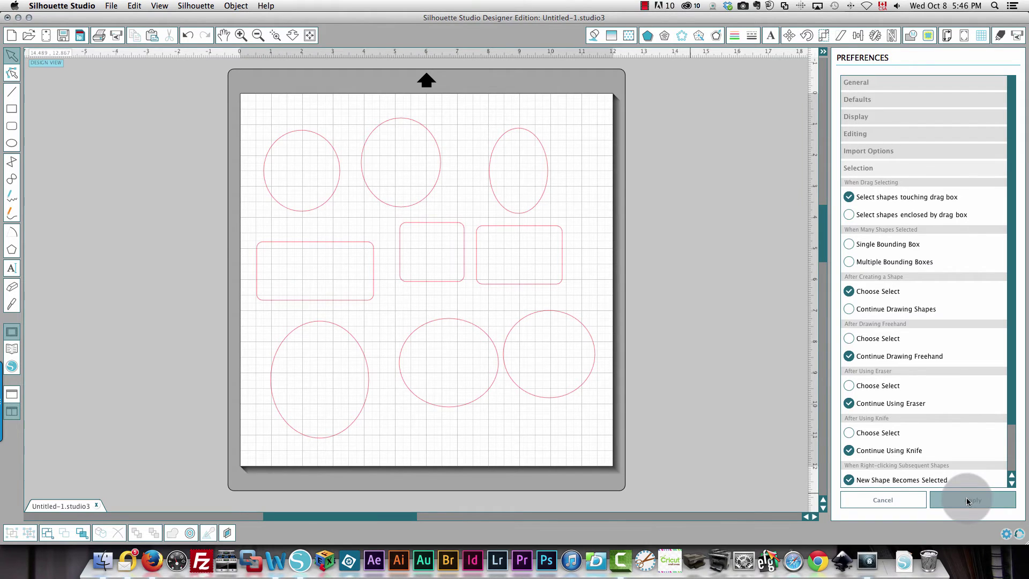
Reopen the Selection preferences and box-select the three upper ellipses and the two smaller rounded rectangles with a drag box touching them.
click(254, 114)
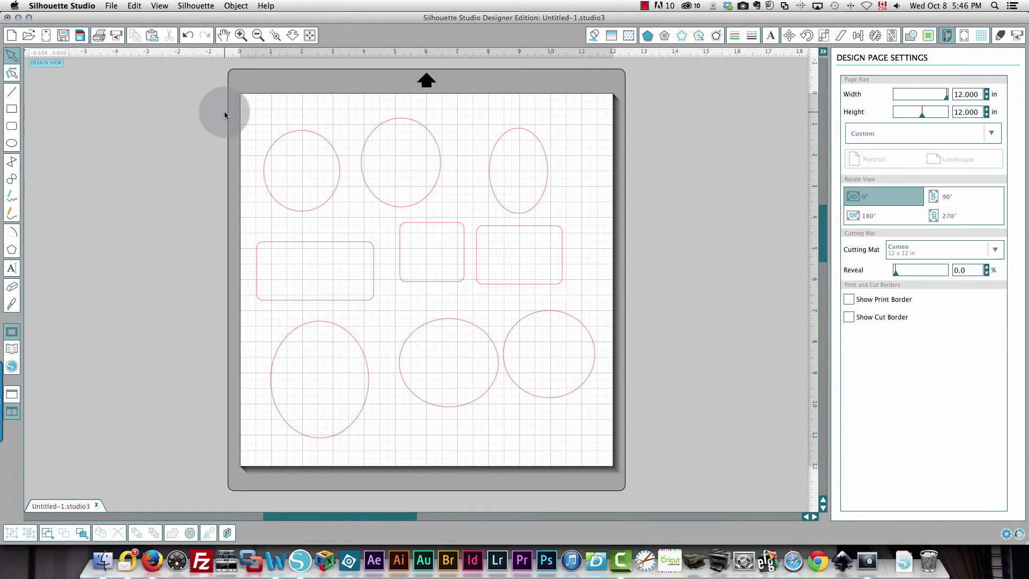
click(1006, 534)
click(853, 167)
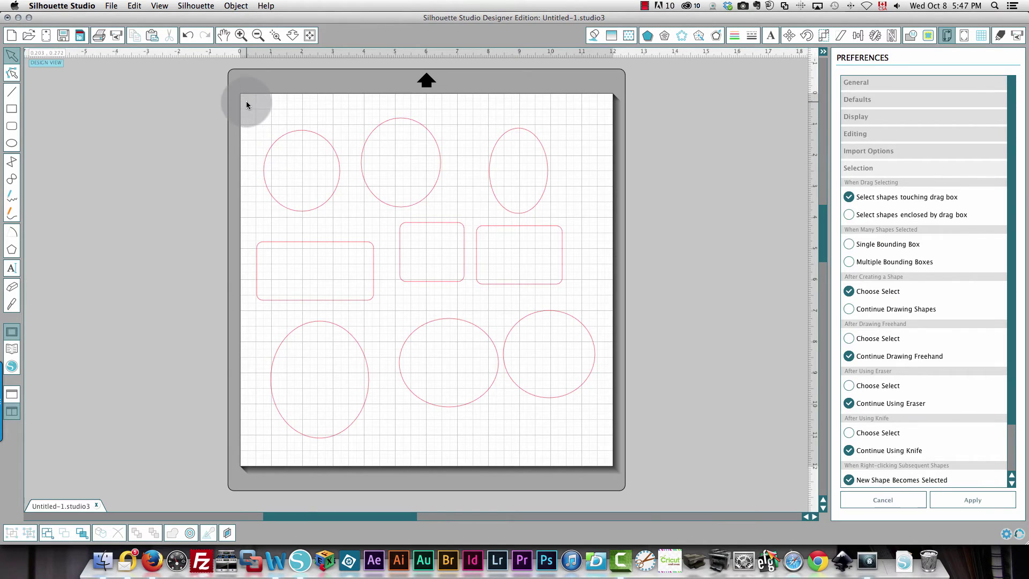
mouse_move(246, 98)
mouse_down()
mouse_move(364, 110)
mouse_move(395, 119)
mouse_move(401, 134)
mouse_move(505, 149)
mouse_up()
drag(505, 148, 560, 237)
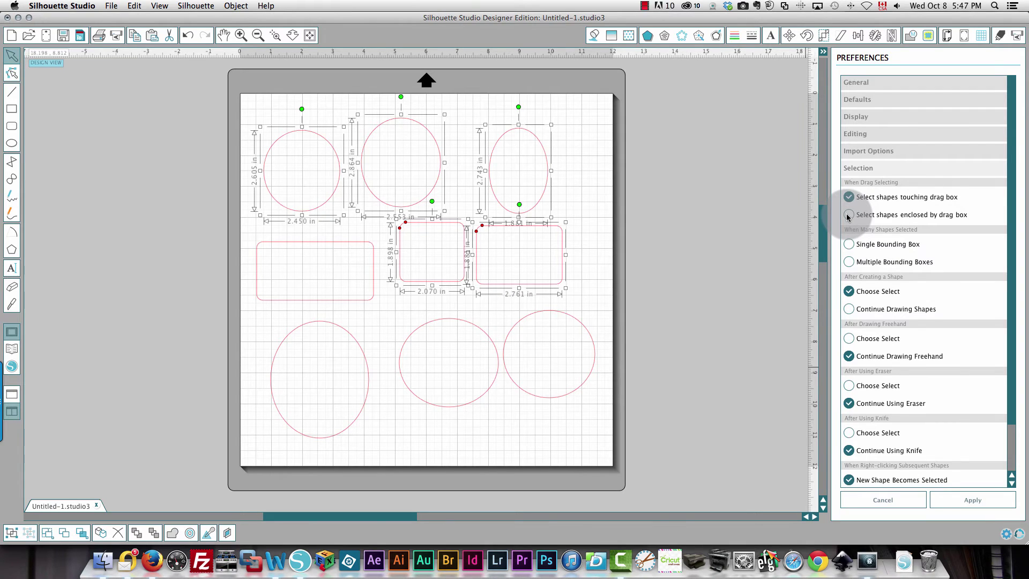
Apply Select shapes enclosed by drag box again, and enclose the three upper ellipses and three rounded rectangles in one drag box.
click(953, 497)
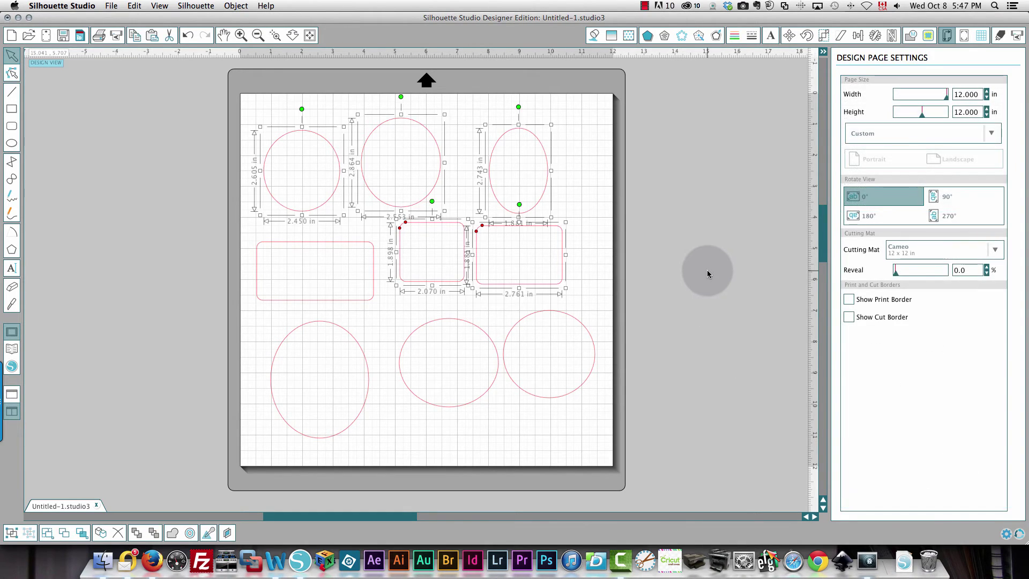
click(649, 263)
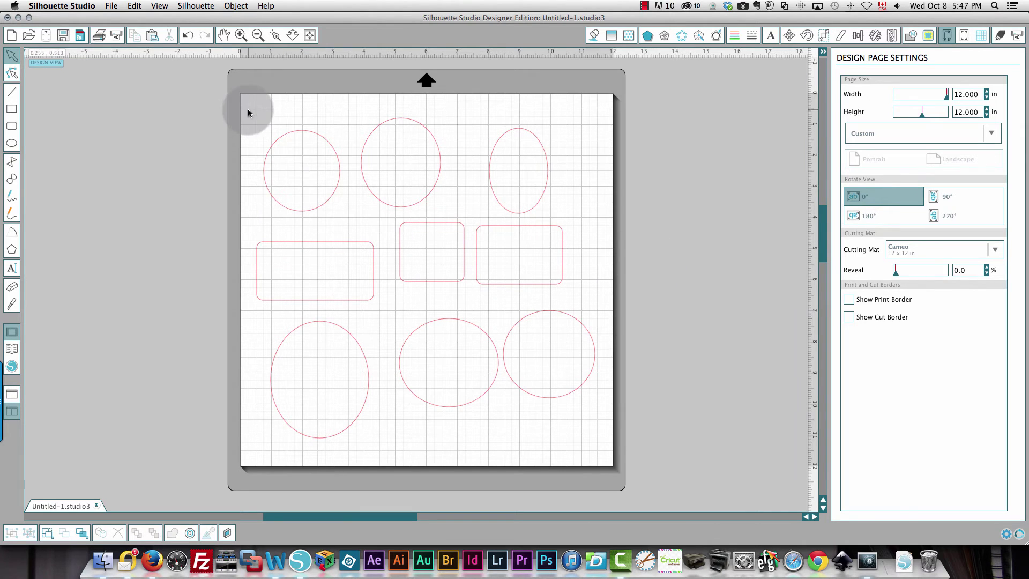
drag(241, 104, 574, 202)
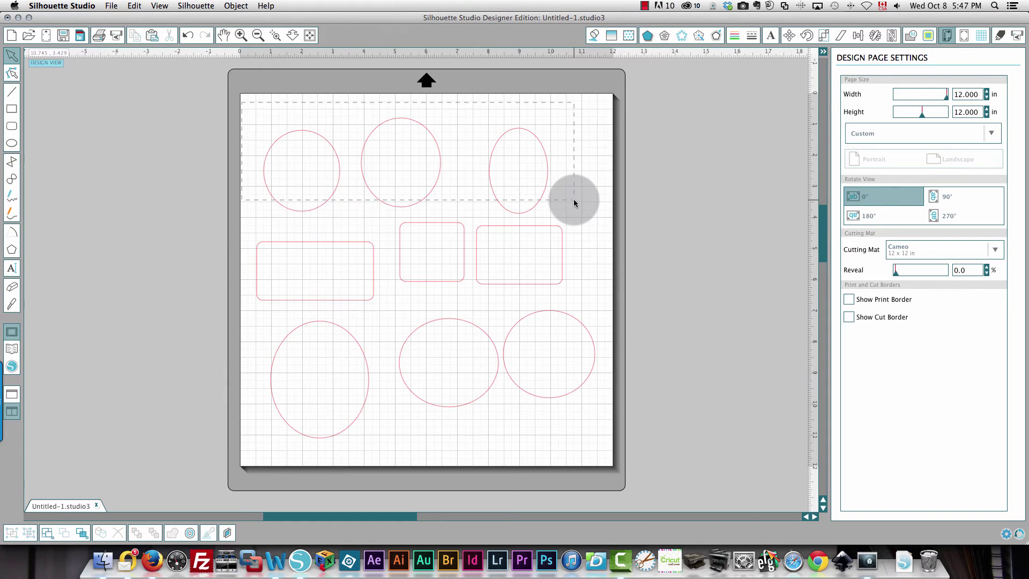
drag(574, 199, 582, 306)
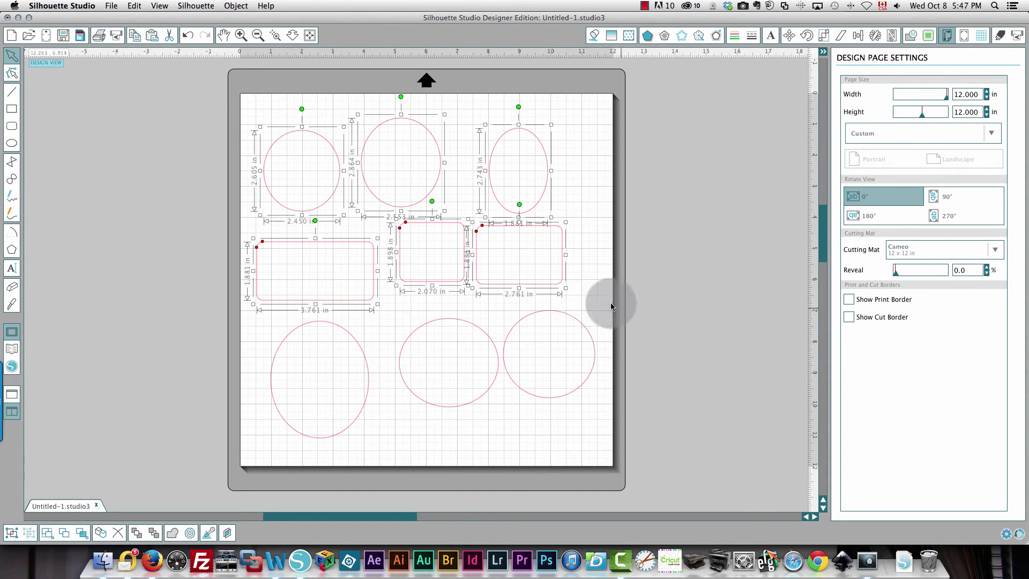
Reopen the Selection preferences and set drag selecting to Select shapes touching drag box.
click(1007, 534)
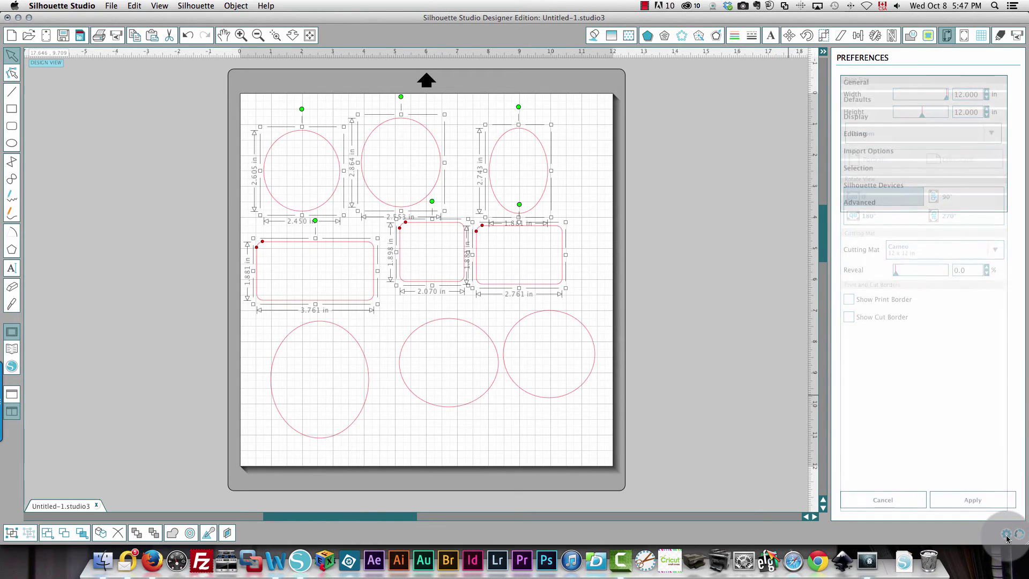
click(861, 169)
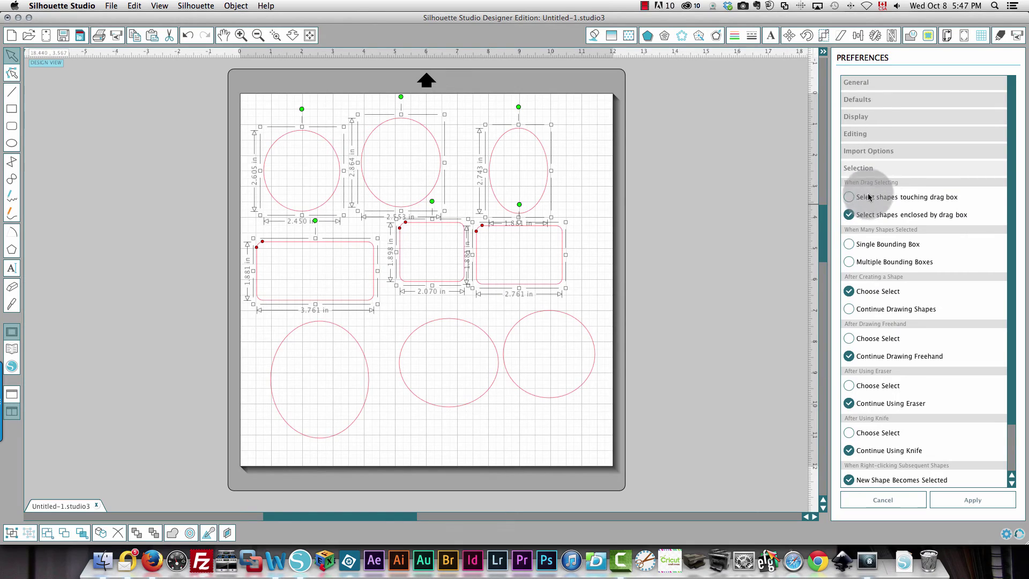
click(900, 197)
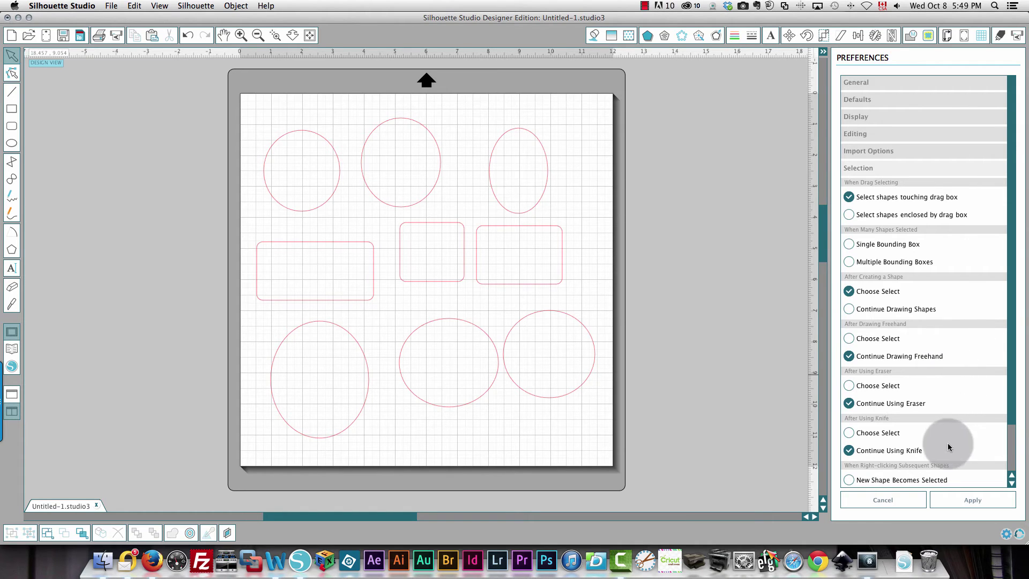
scroll(949, 447, down, 2)
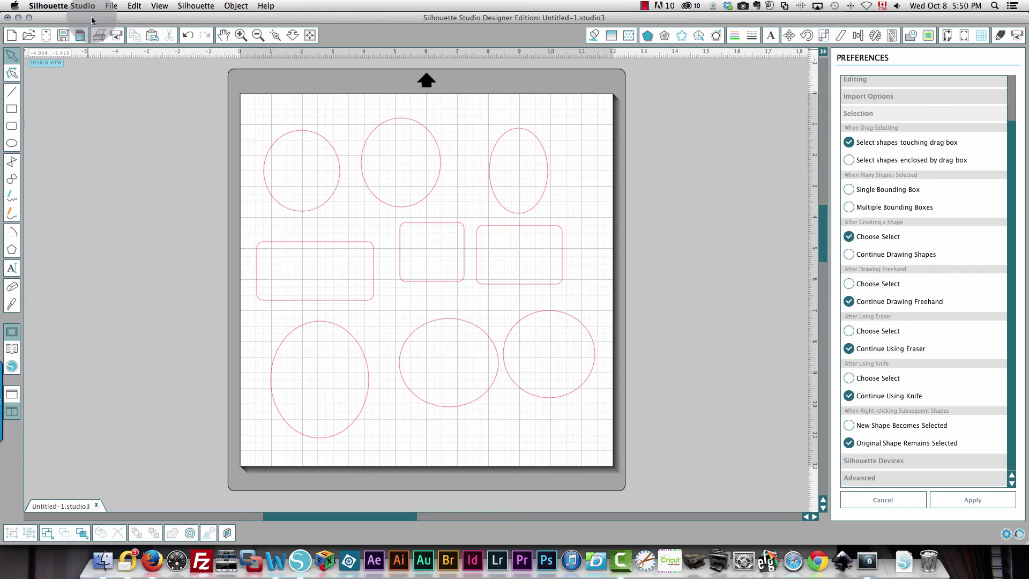
Start saving the drawing under a new name and browse to the Digital cutting files folder on the 3 TB Data Drive.
click(113, 6)
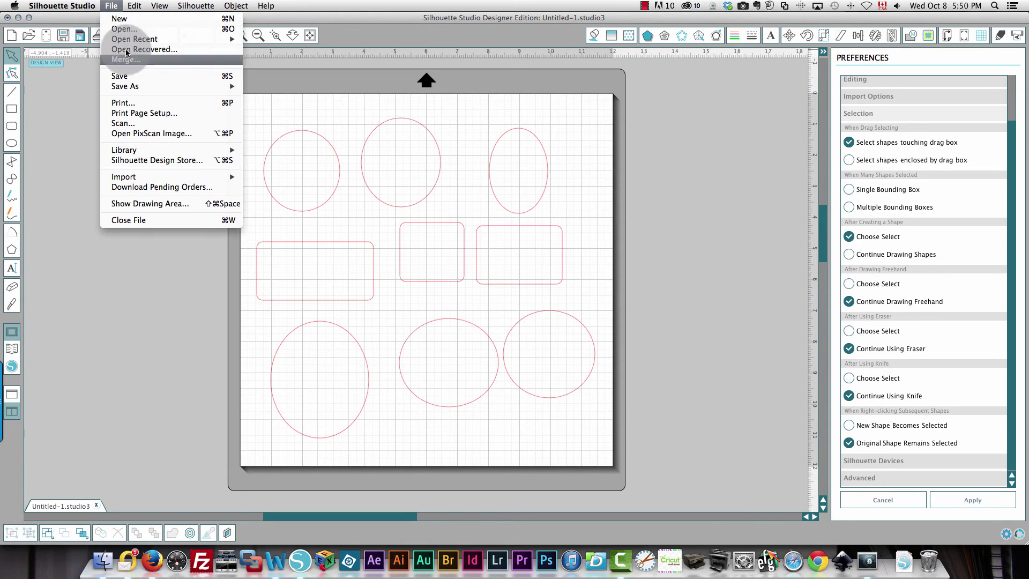
click(129, 86)
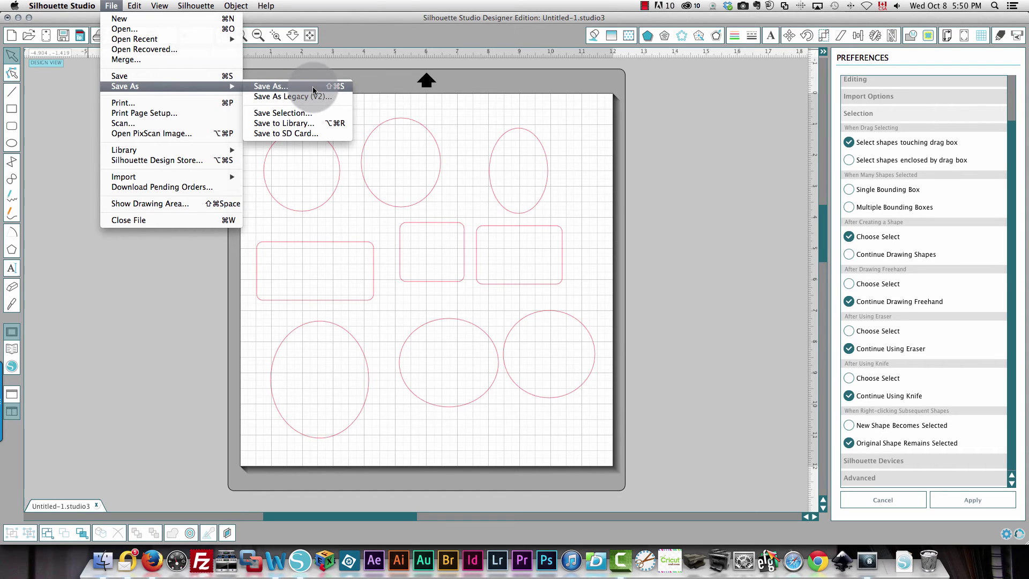
click(297, 88)
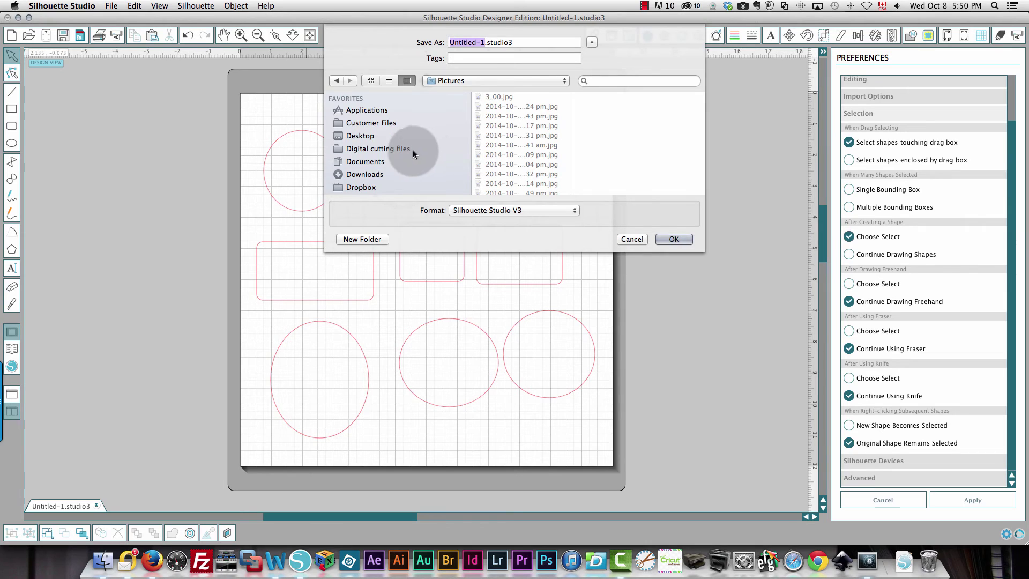
click(374, 162)
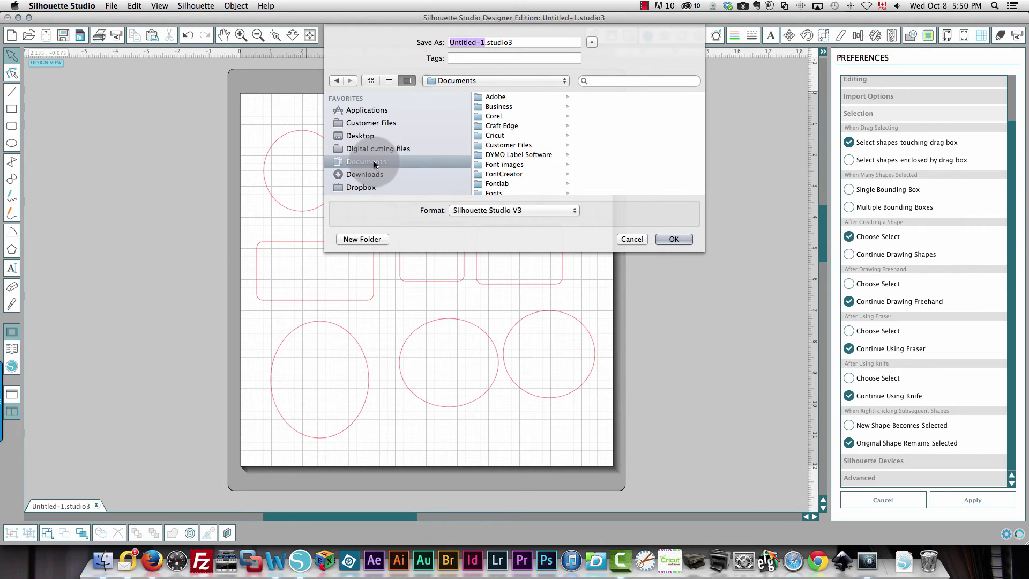
scroll(374, 165, down, 10)
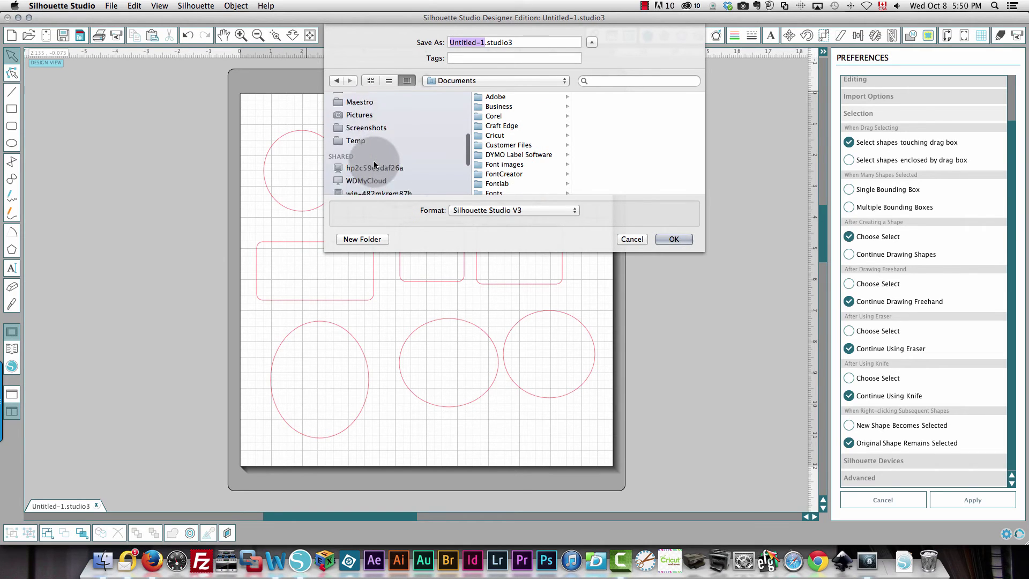
scroll(374, 164, down, 3)
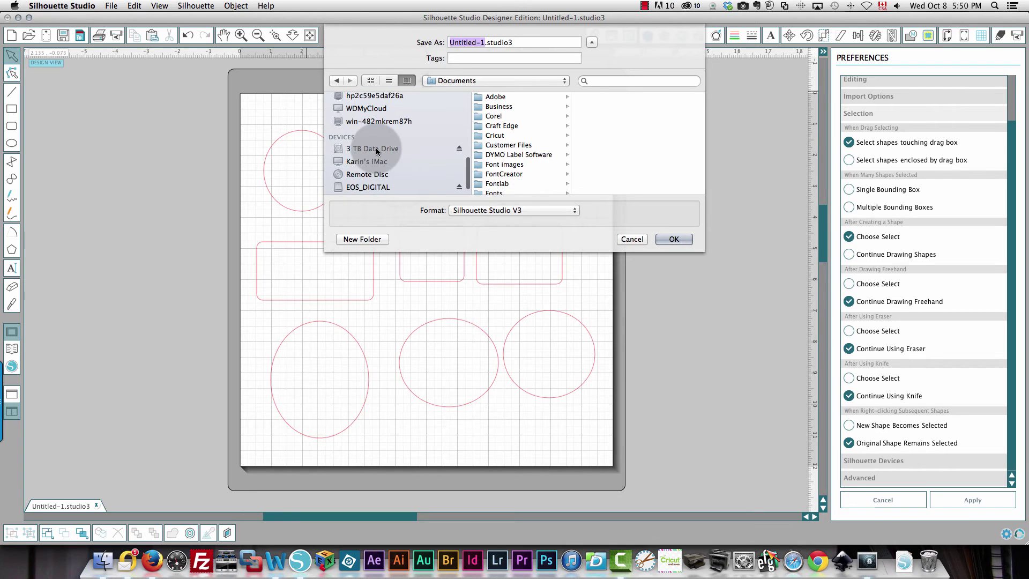
click(375, 149)
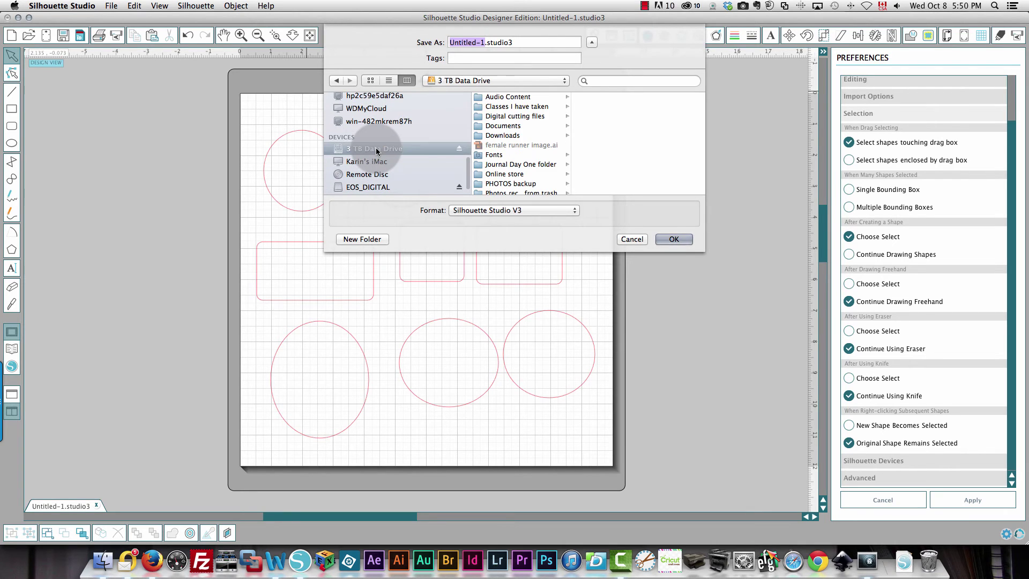
click(507, 117)
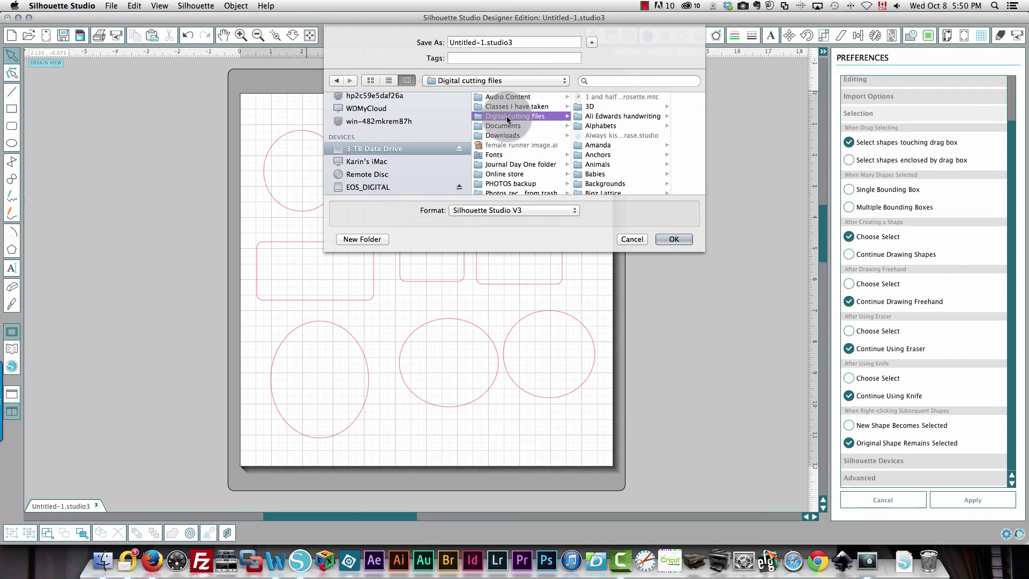
Choose the Shapes subfolder of Digital cutting files as the save location.
click(607, 117)
scroll(608, 117, down, 10)
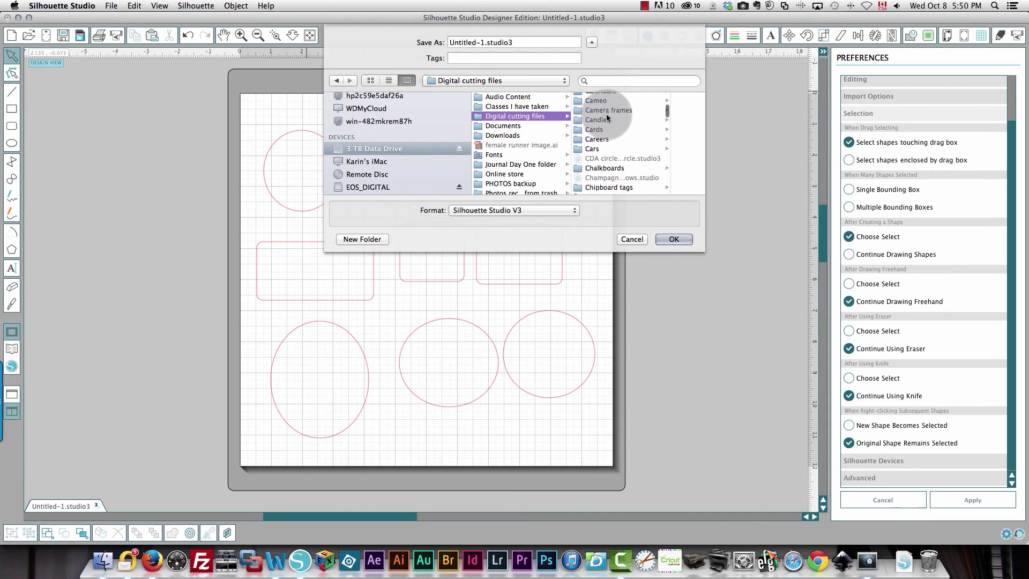
scroll(607, 117, down, 15)
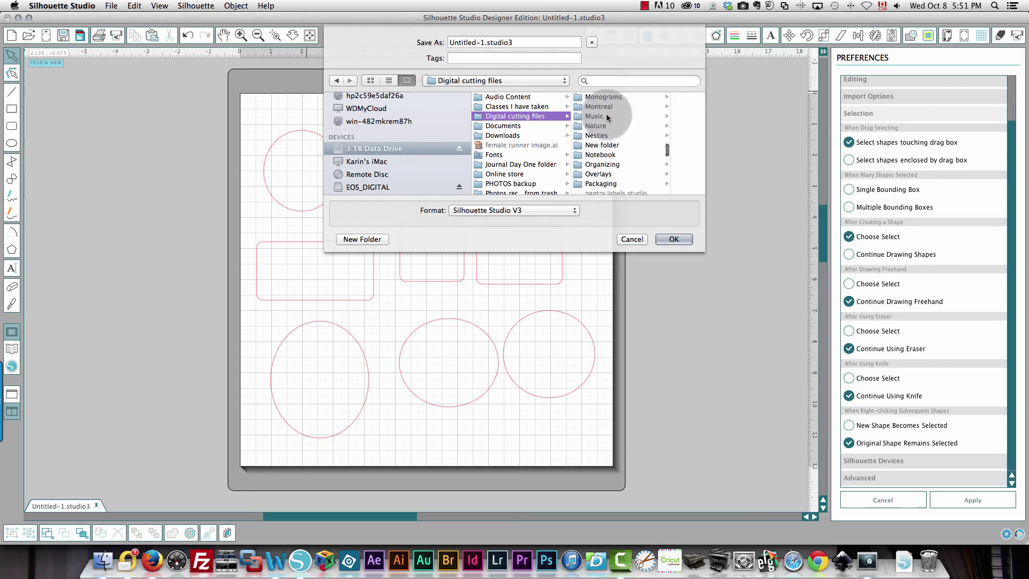
scroll(608, 117, up, 10)
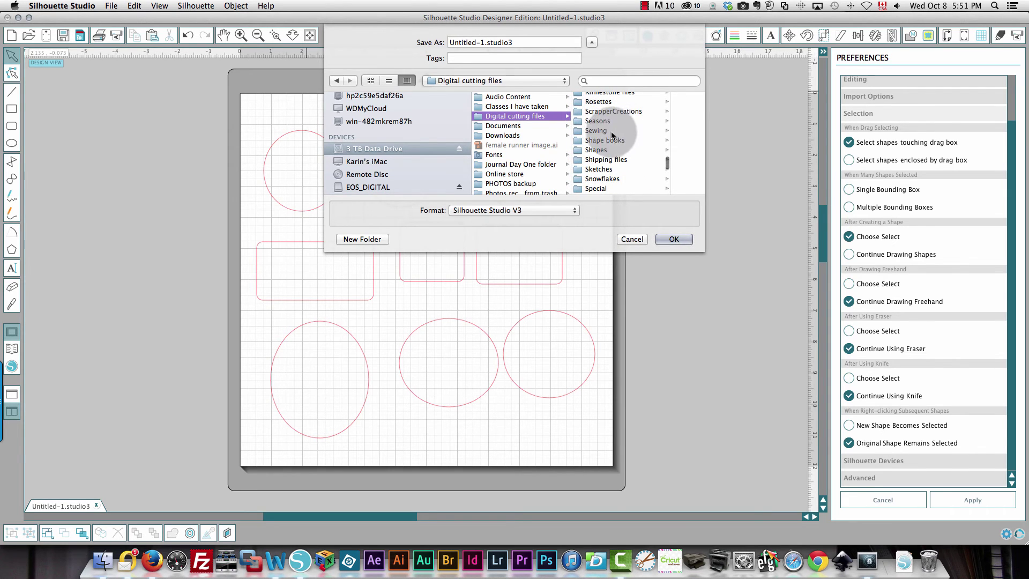
click(592, 152)
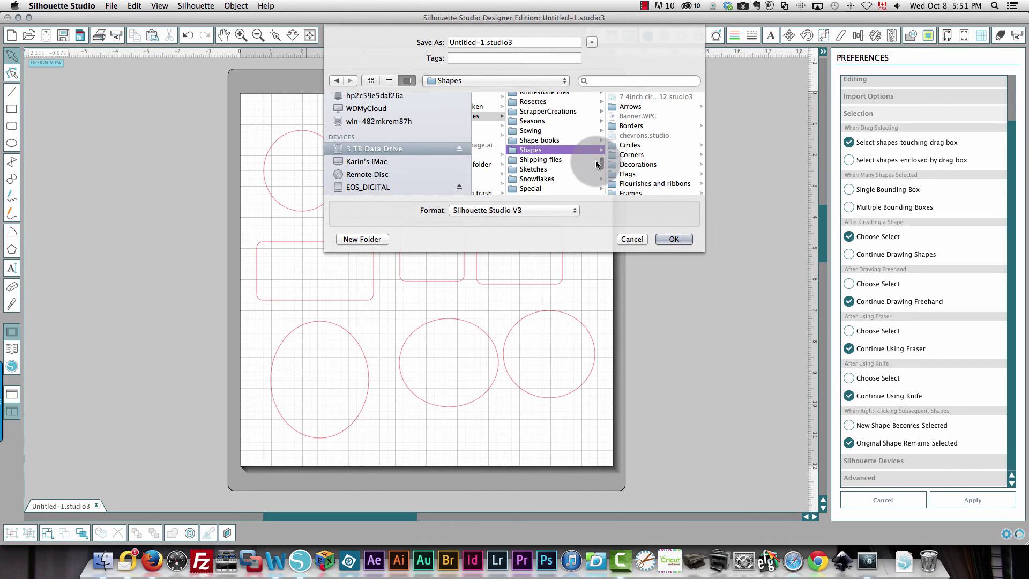
Name the file misc junk and save it in Silhouette Studio V3 format.
double_click(466, 42)
text(misc)
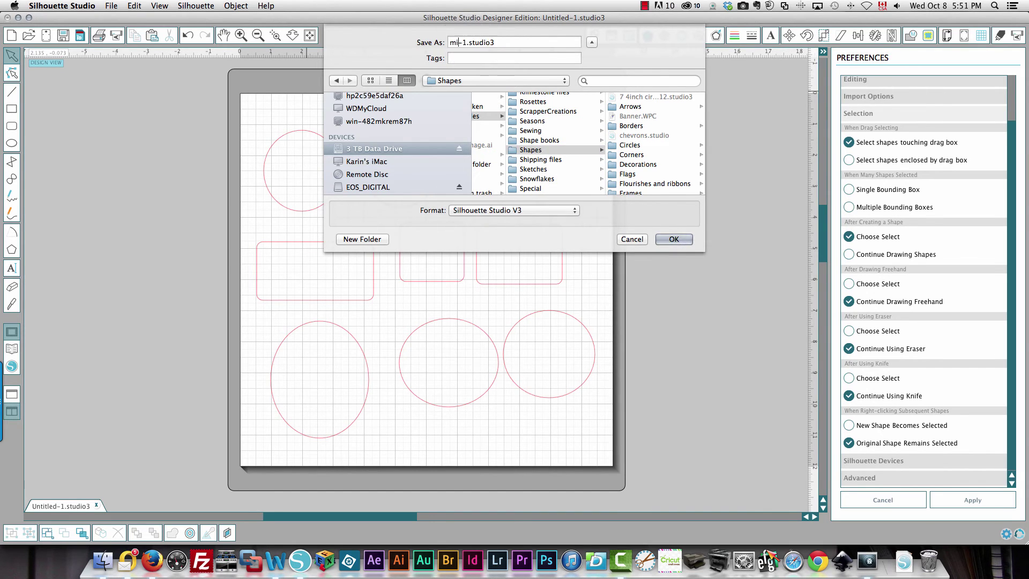
key(Delete)
text(junk)
key(Delete)
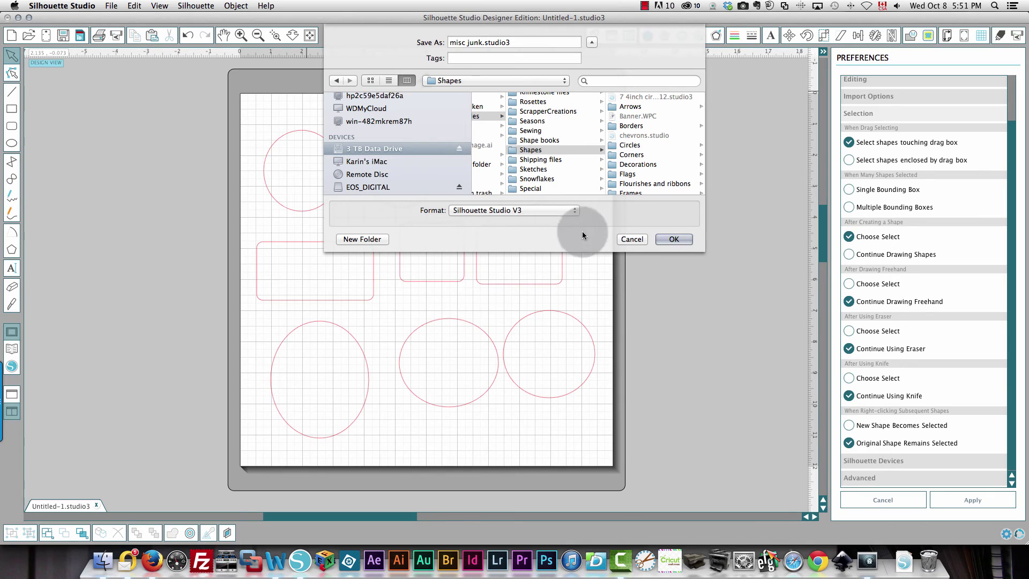
click(674, 240)
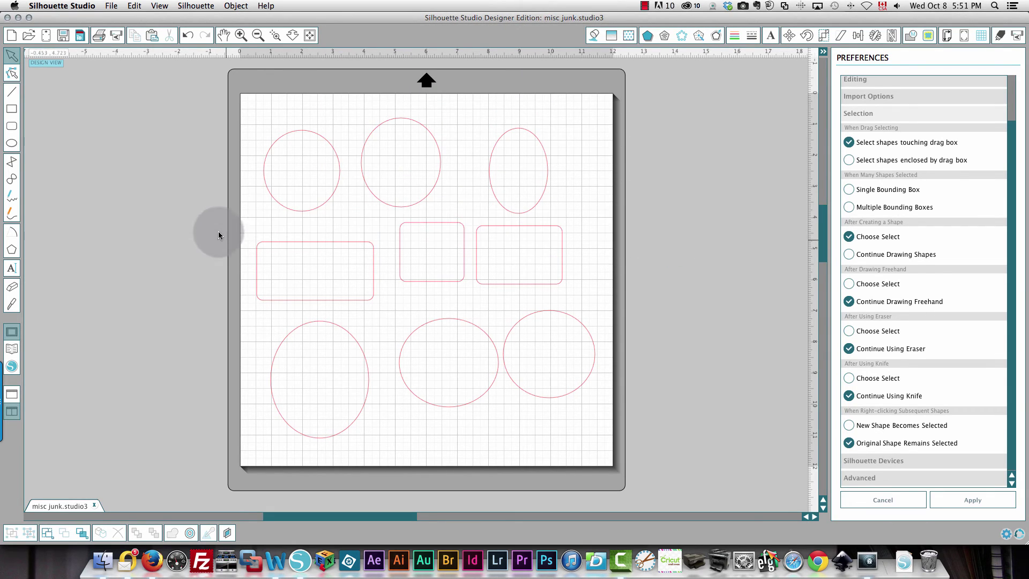
Save the misc junk drawing to the library's My Own Designs folder.
click(114, 6)
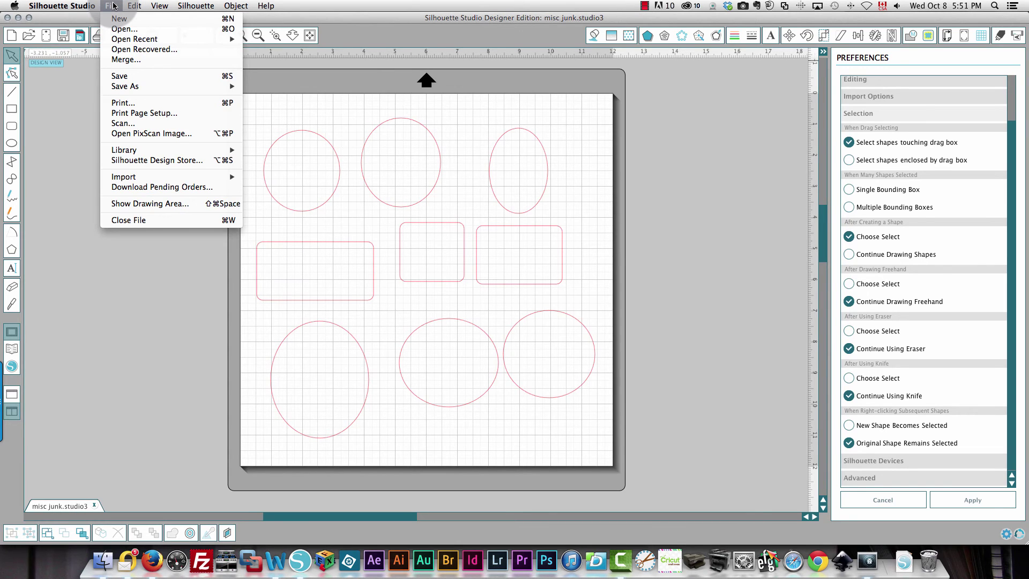
mouse_move(118, 85)
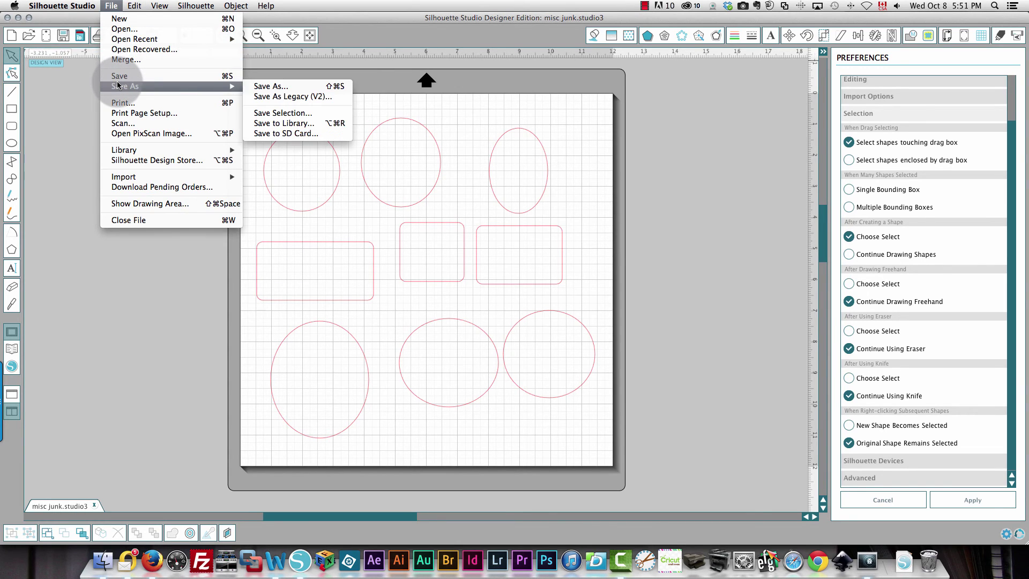
click(291, 124)
drag(291, 126, 111, 186)
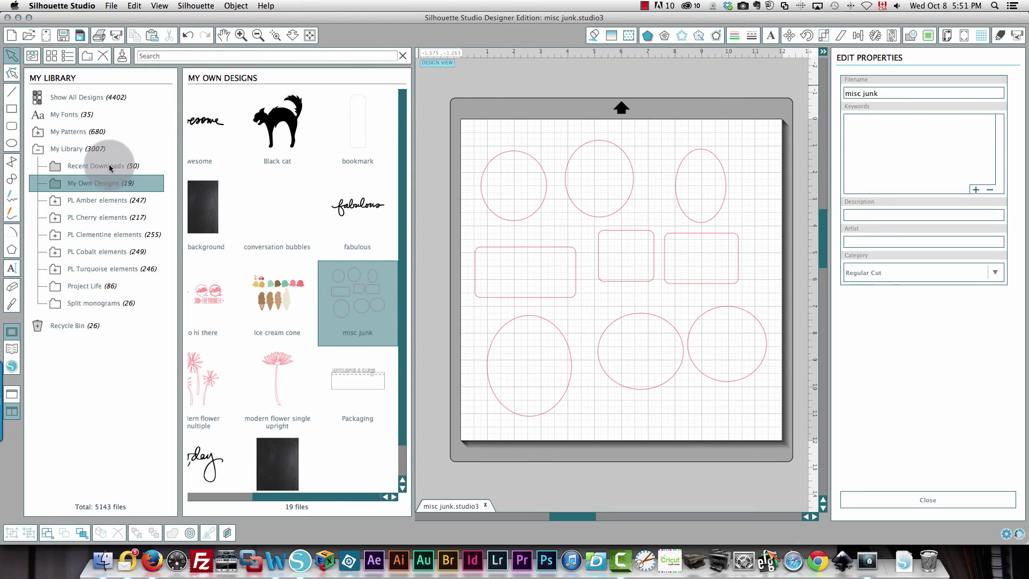
Look through the My Patterns and My Own Designs folders in the split library view, and view the library in the full window.
click(73, 132)
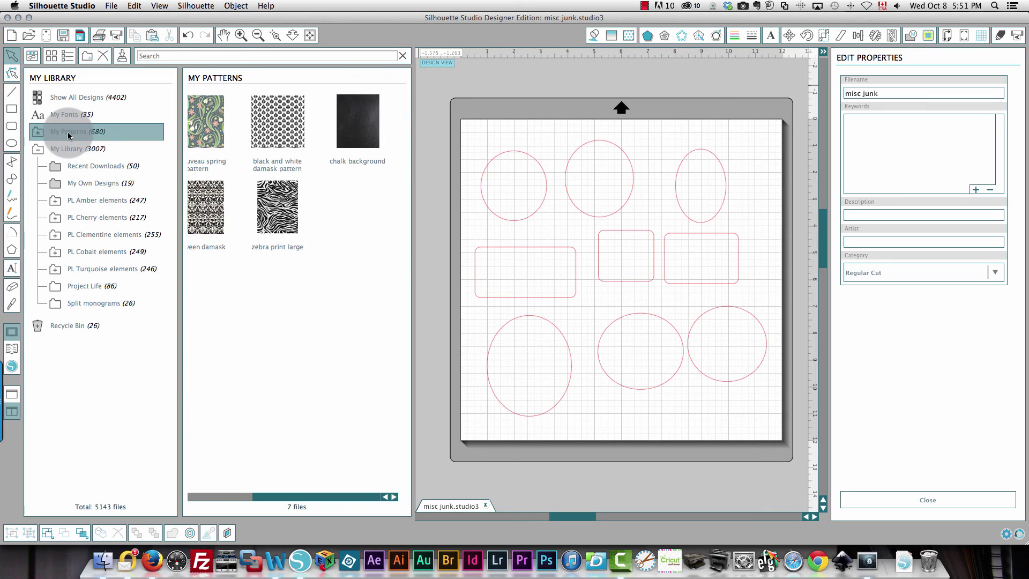
click(80, 182)
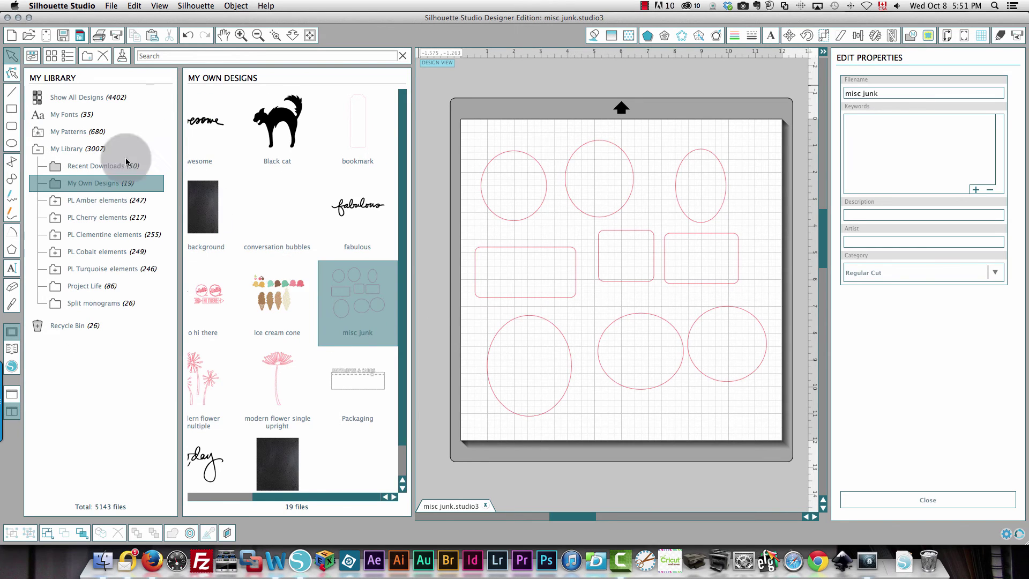
click(429, 60)
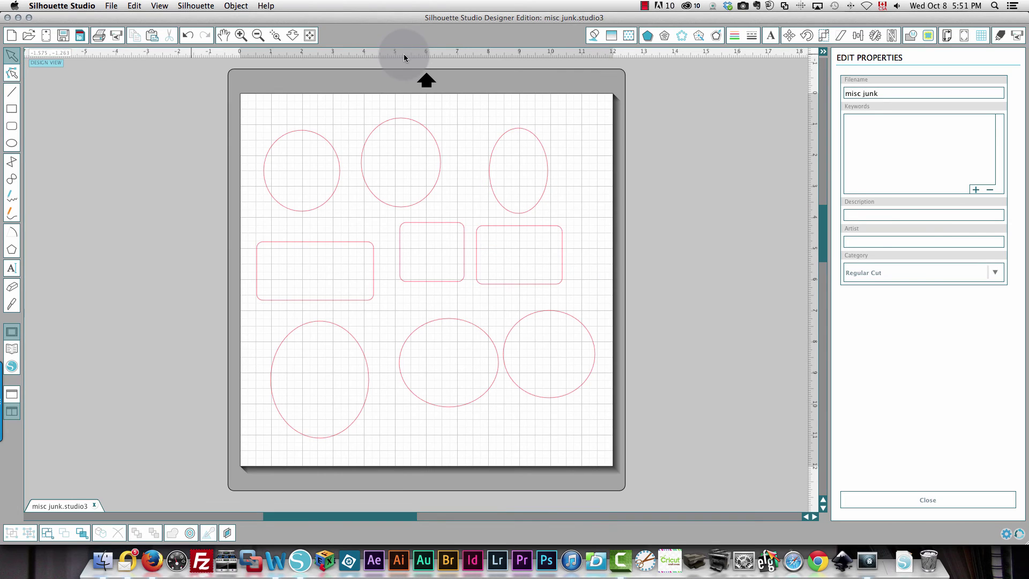
click(12, 350)
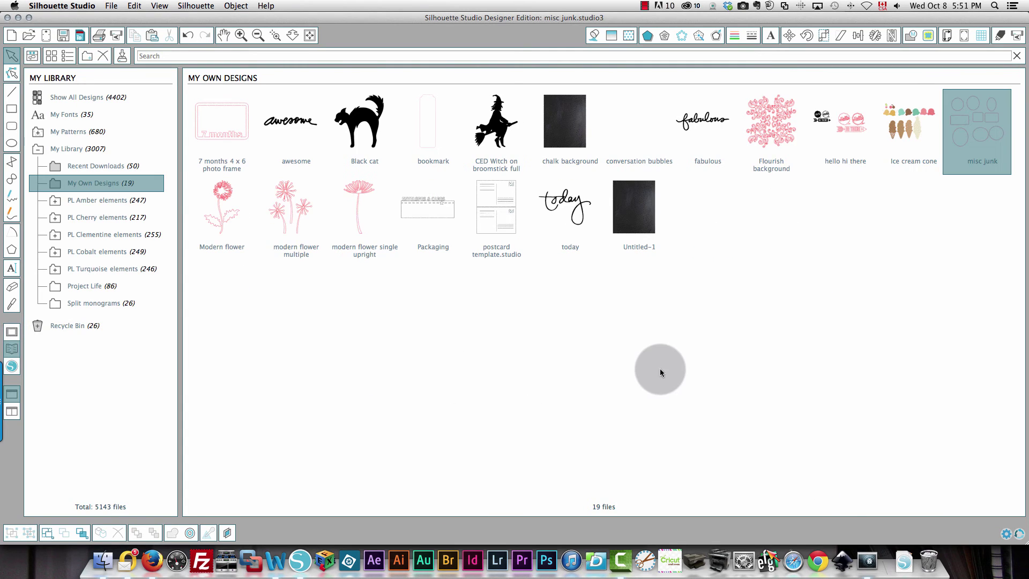
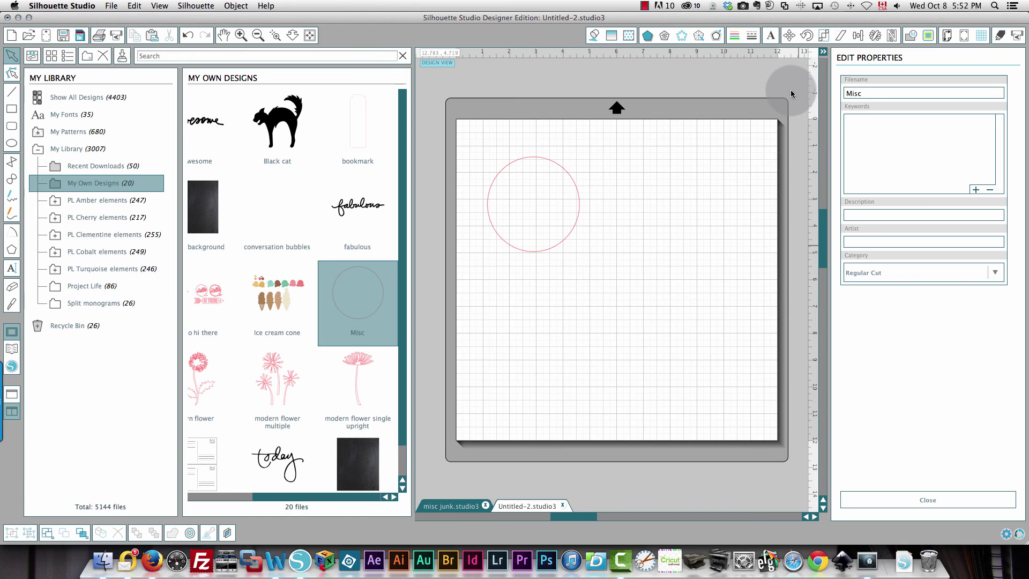
Name the new library design Misc circle junk and add the keywords circle and round circle.
text(e junk)
scroll(791, 94, right, 1)
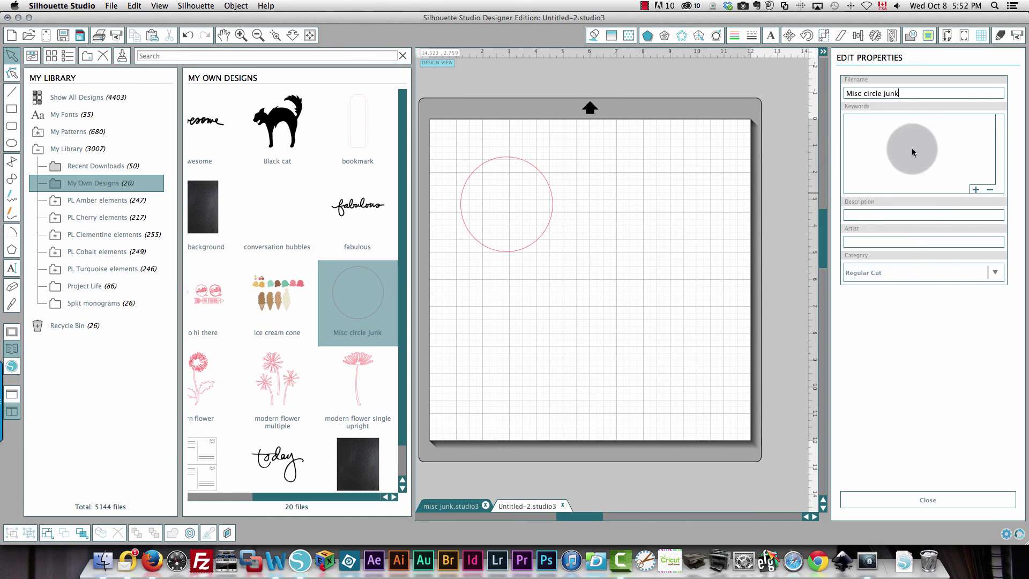
click(976, 190)
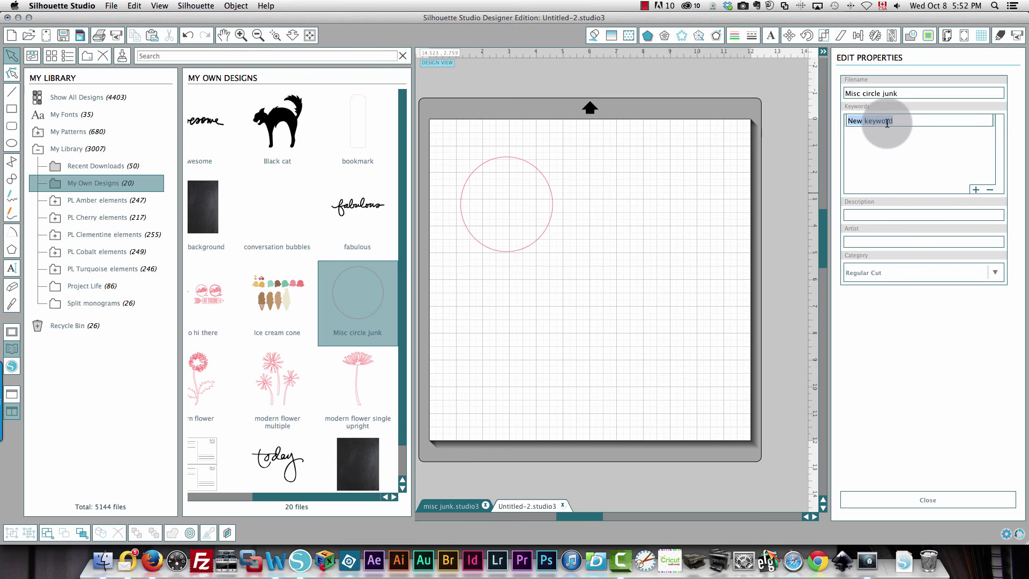
text(circle)
click(975, 190)
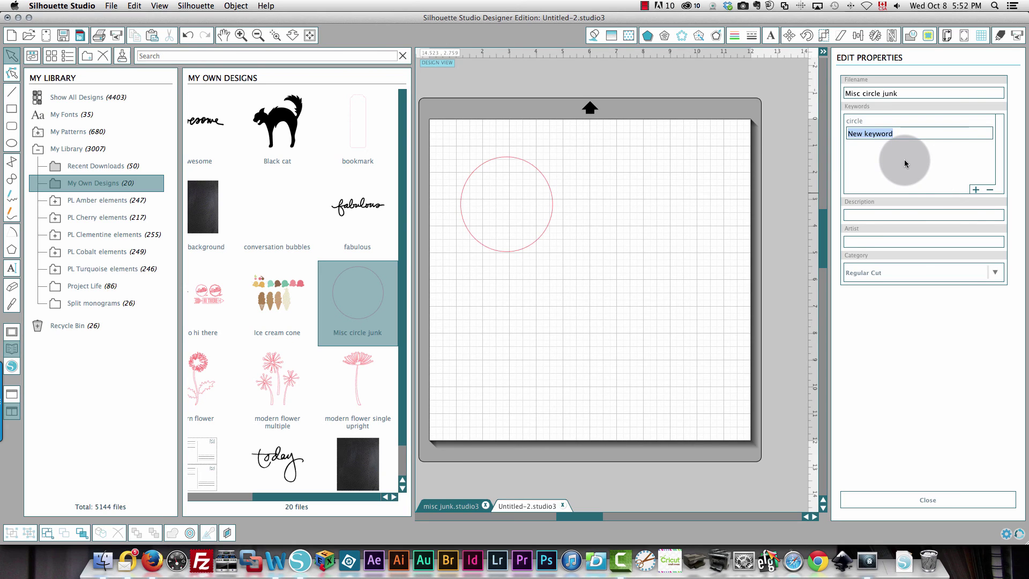
text(round circle)
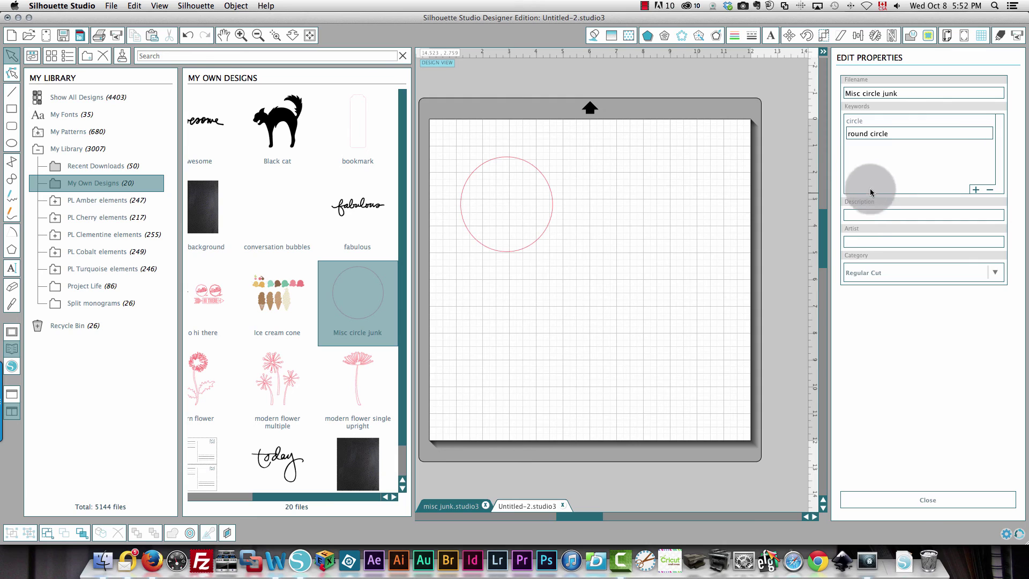
click(870, 213)
click(898, 157)
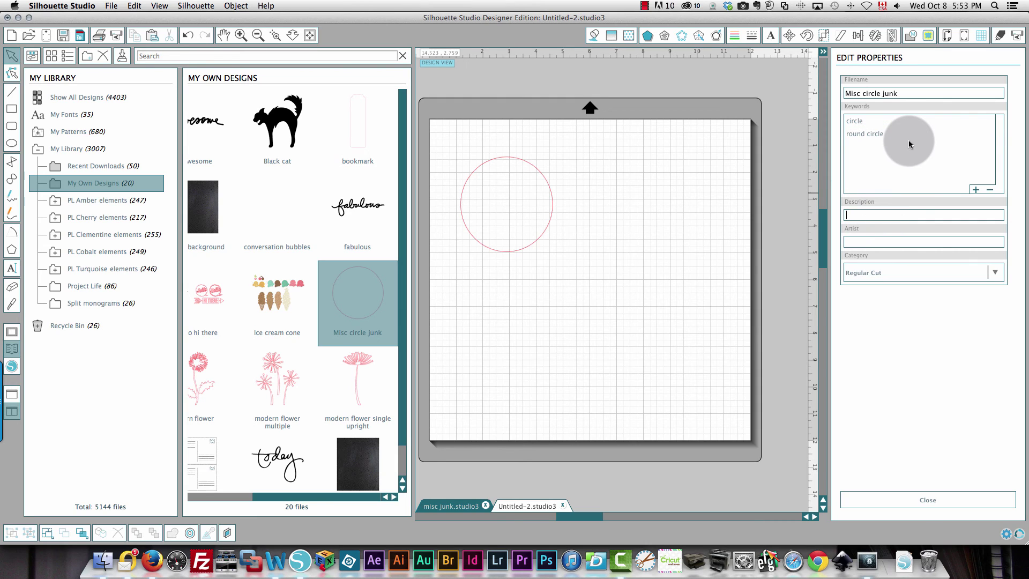
Set the design's description to "this is just a circle" and enter the artist's full name.
click(869, 212)
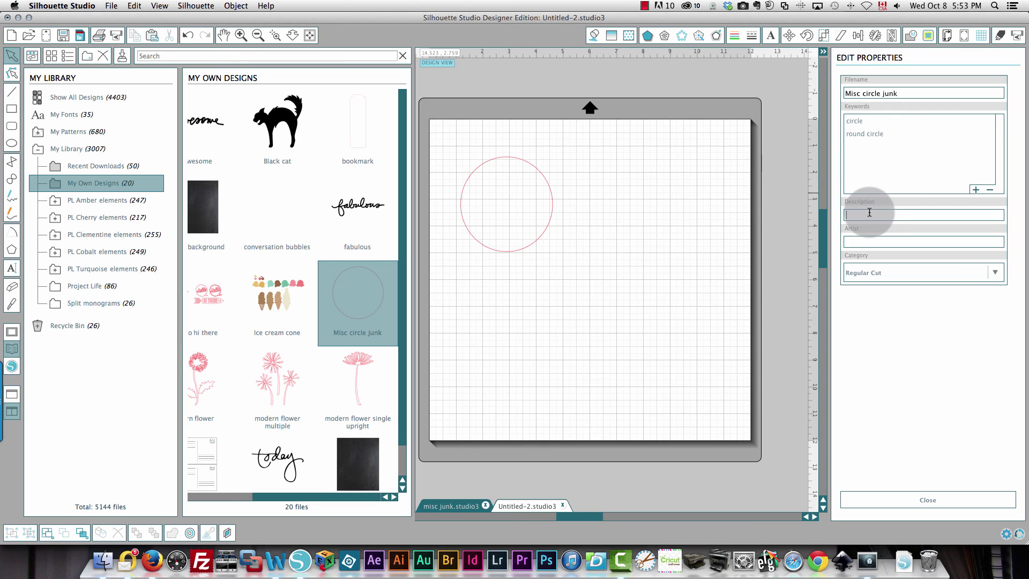
text(this is just a circle)
click(867, 241)
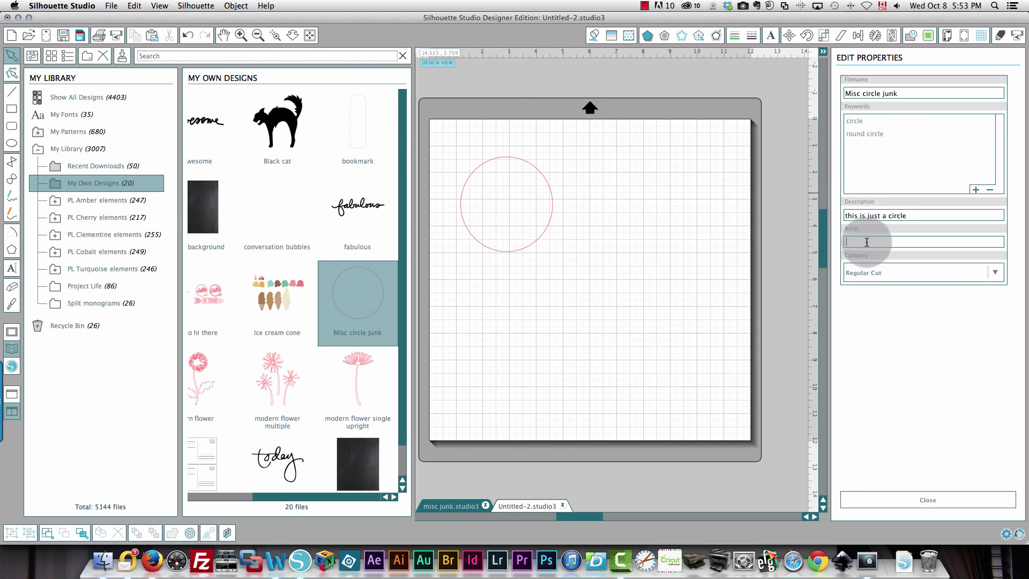
text(Karin Adamczyk)
key(Tab)
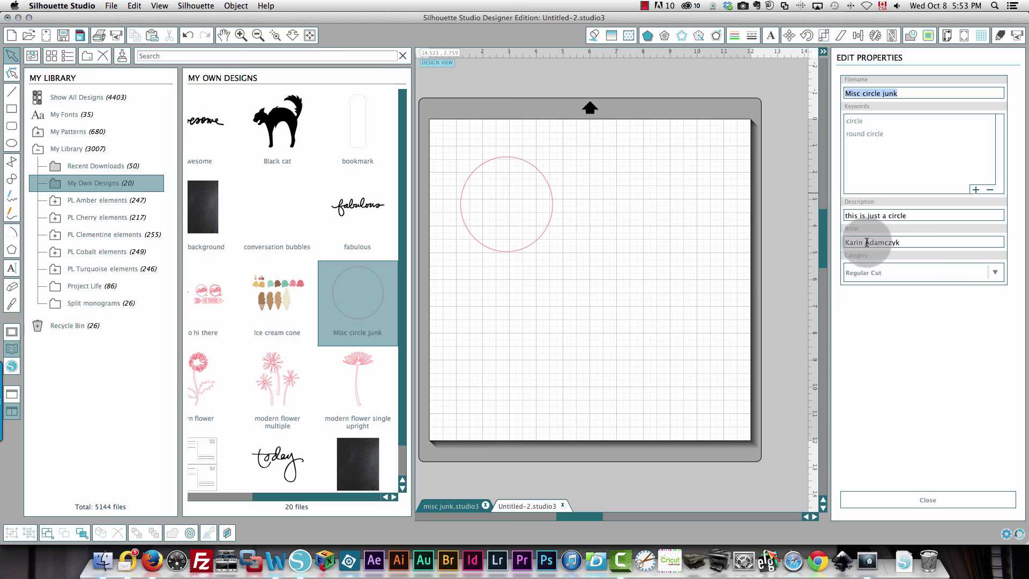
Choose Regular Cut as the design's category, then close its properties and the split library view.
click(995, 272)
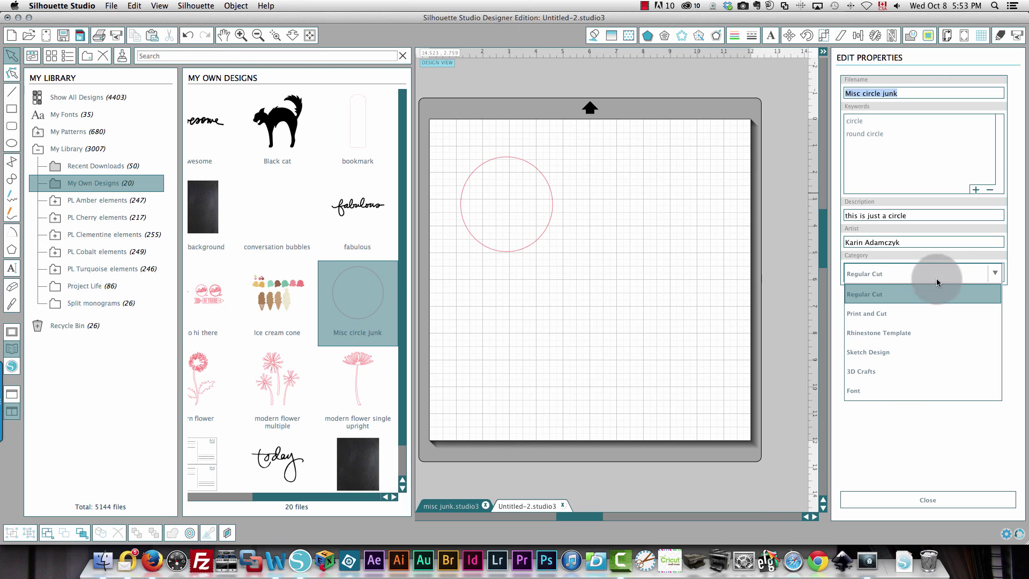
click(904, 294)
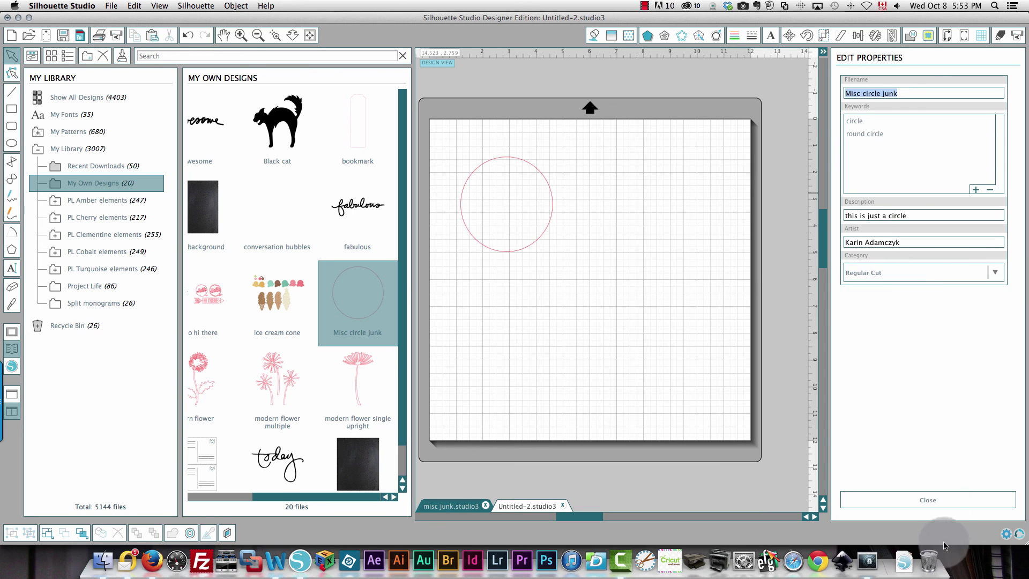
click(927, 499)
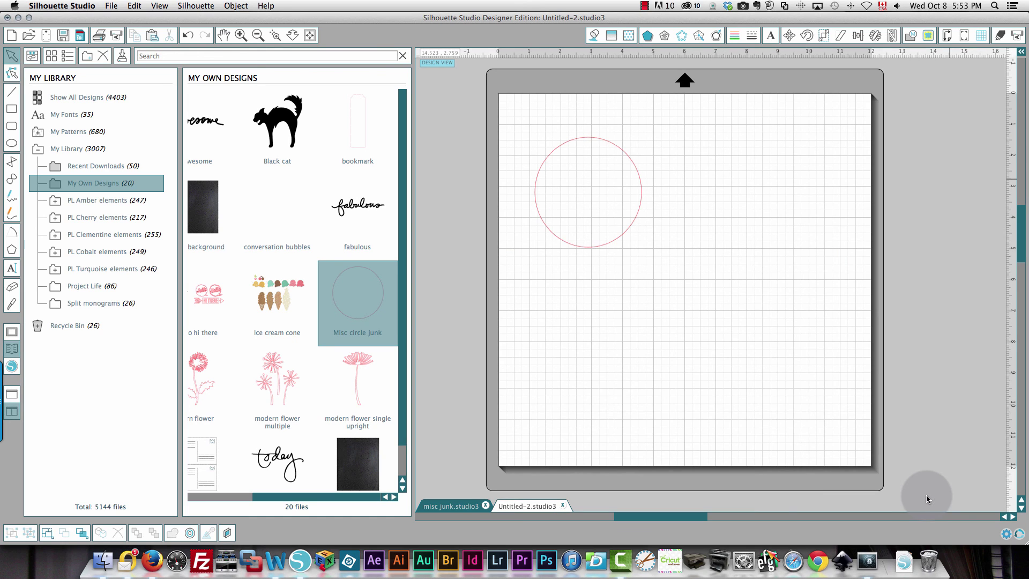
click(403, 56)
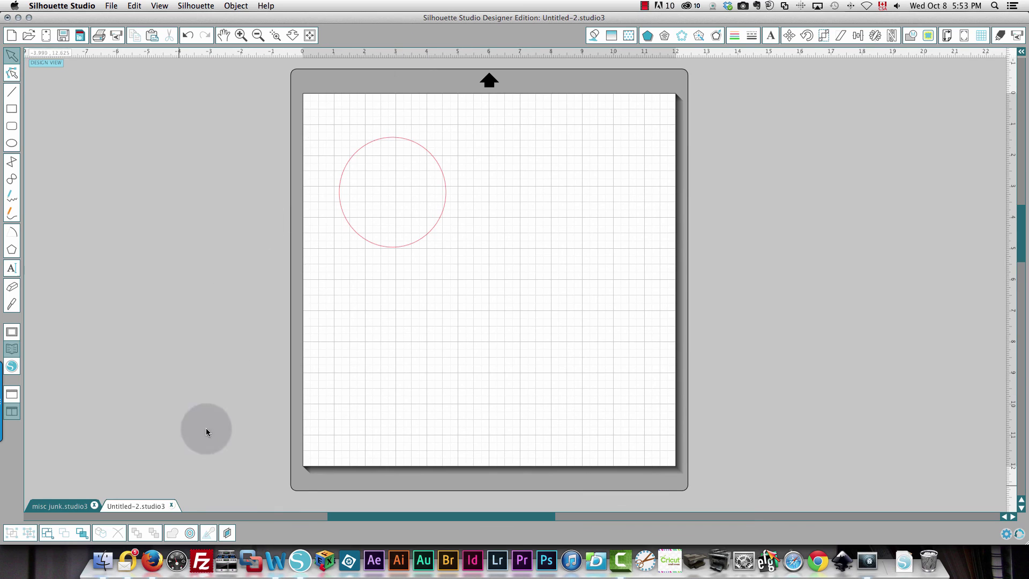
Move the misc junk design from My Own Designs to the Split monograms library folder and open that folder.
click(12, 349)
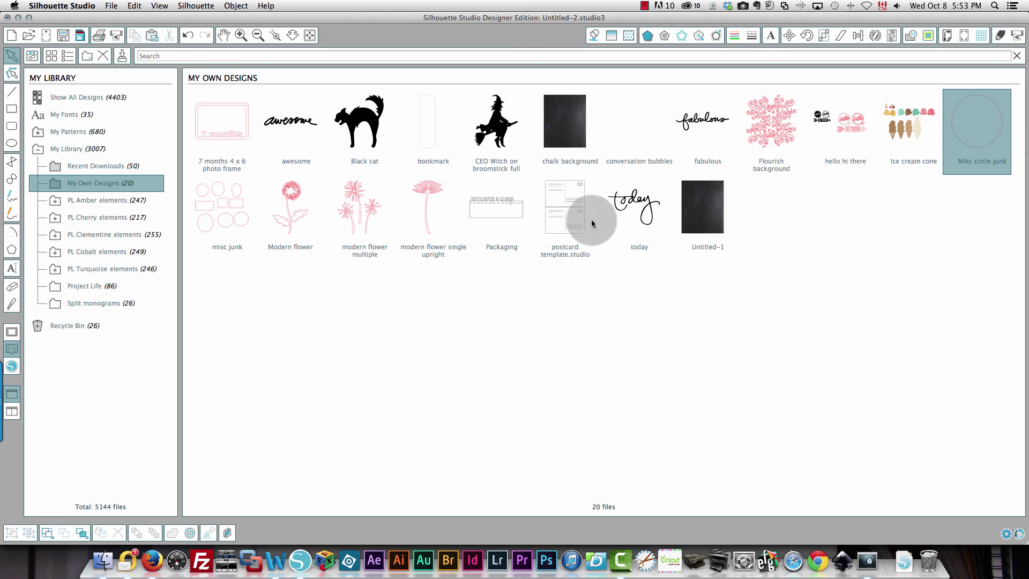
click(234, 225)
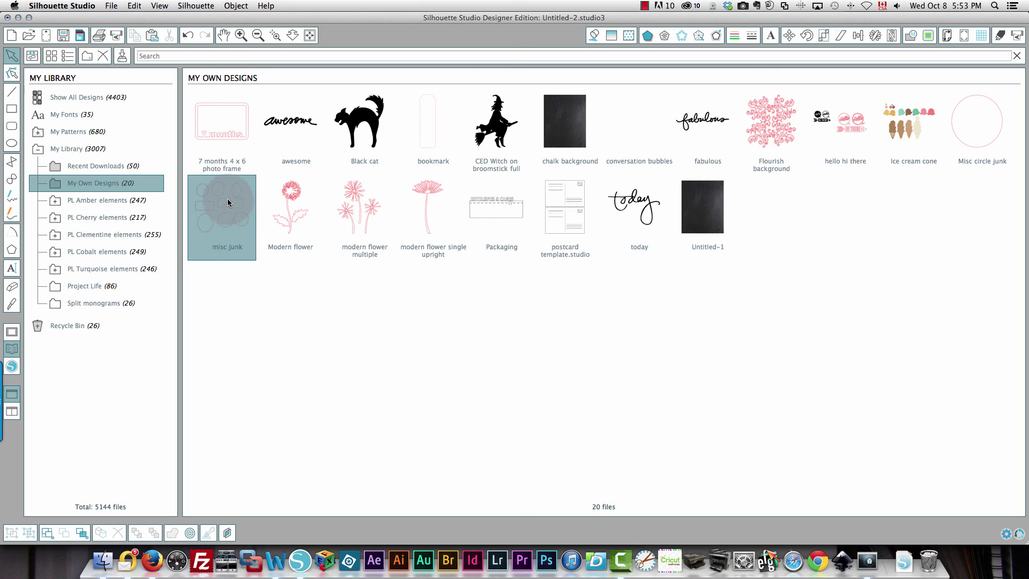
drag(227, 199, 91, 305)
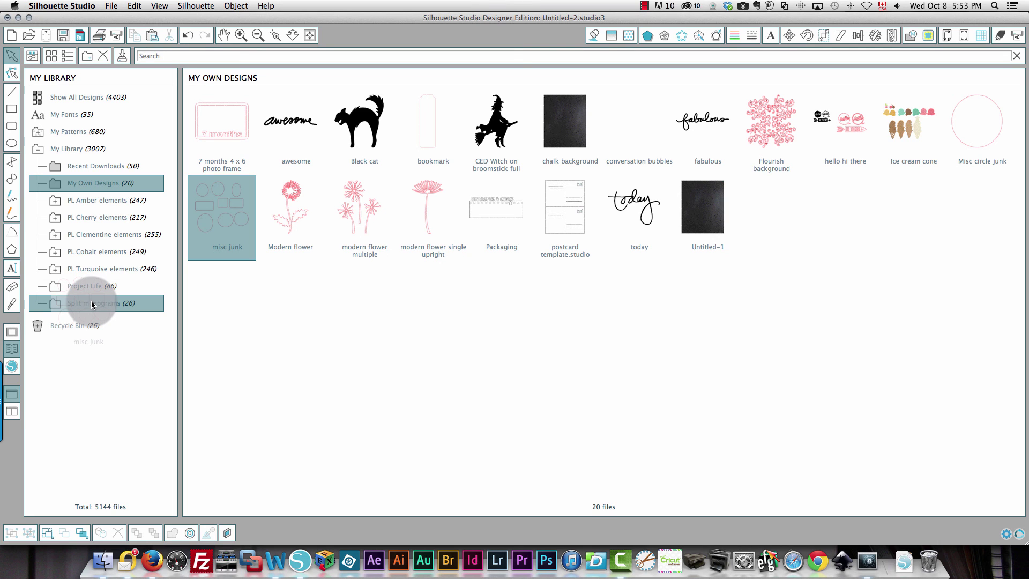
drag(91, 304, 91, 304)
click(91, 303)
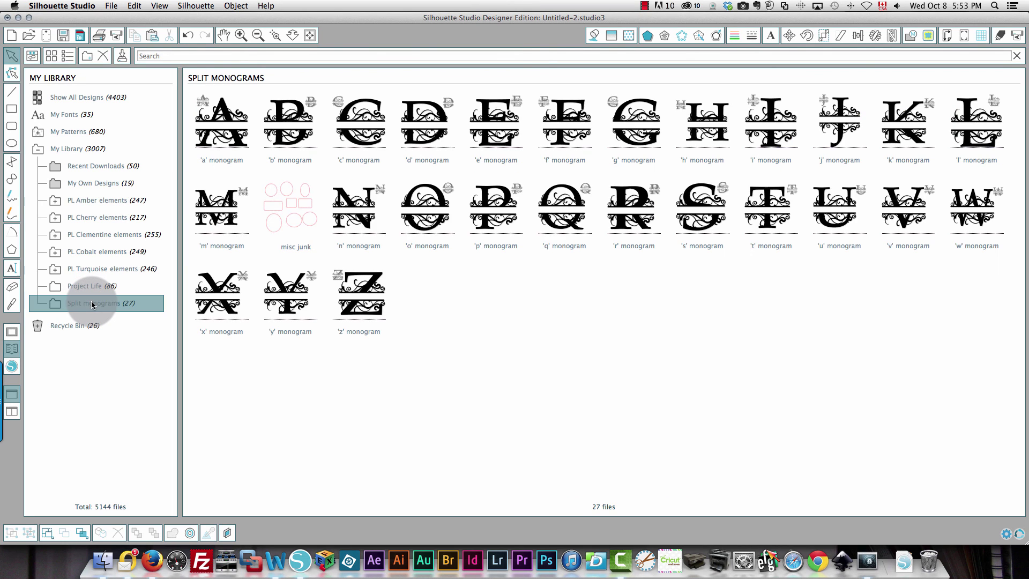
Delete the misc junk design from the Split monograms folder.
click(288, 201)
right_click(294, 211)
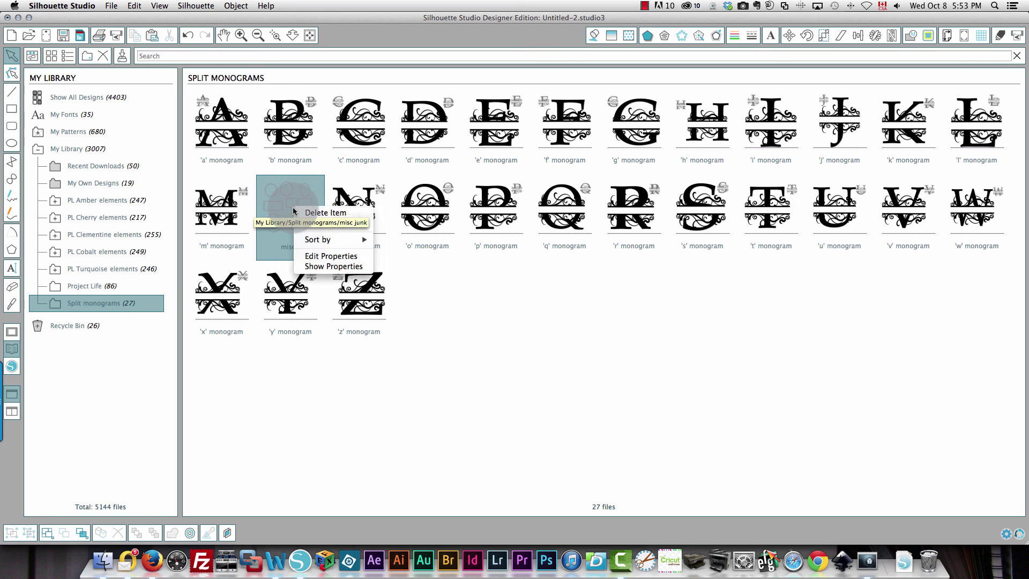
click(325, 213)
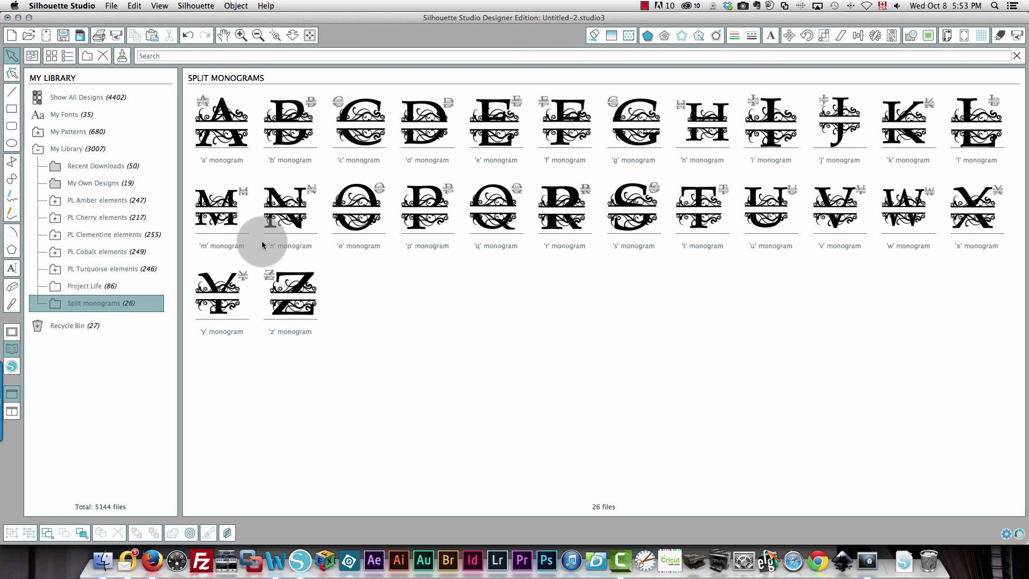
click(125, 304)
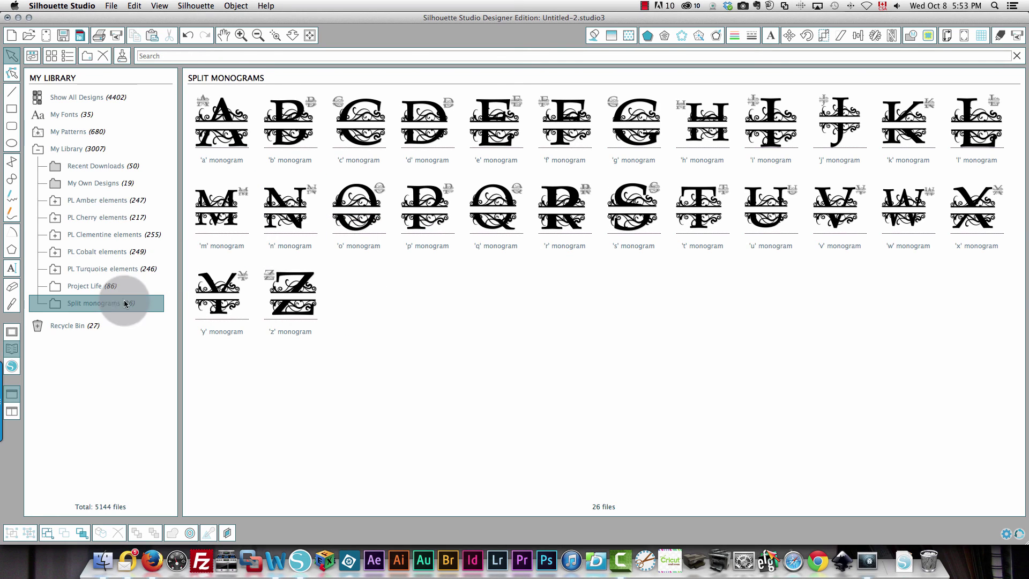
View the contents of My Library and My Own Designs, then return to the drawing area.
click(72, 149)
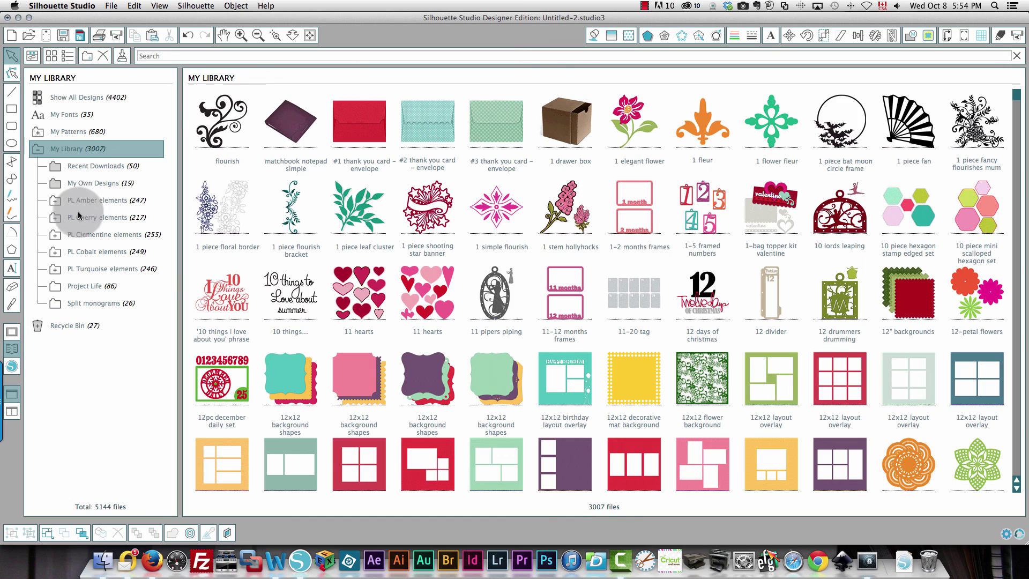
click(83, 185)
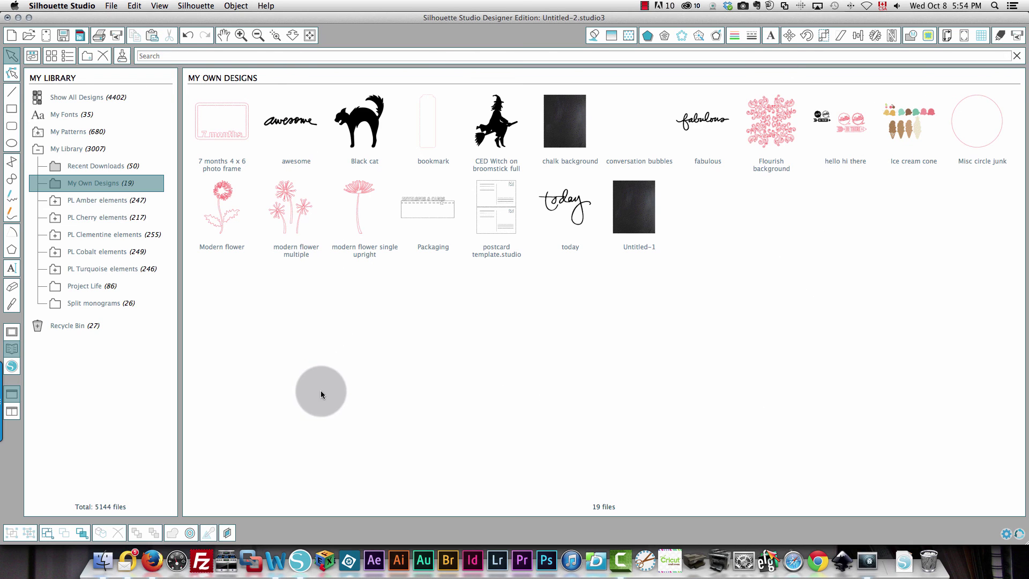
click(1017, 56)
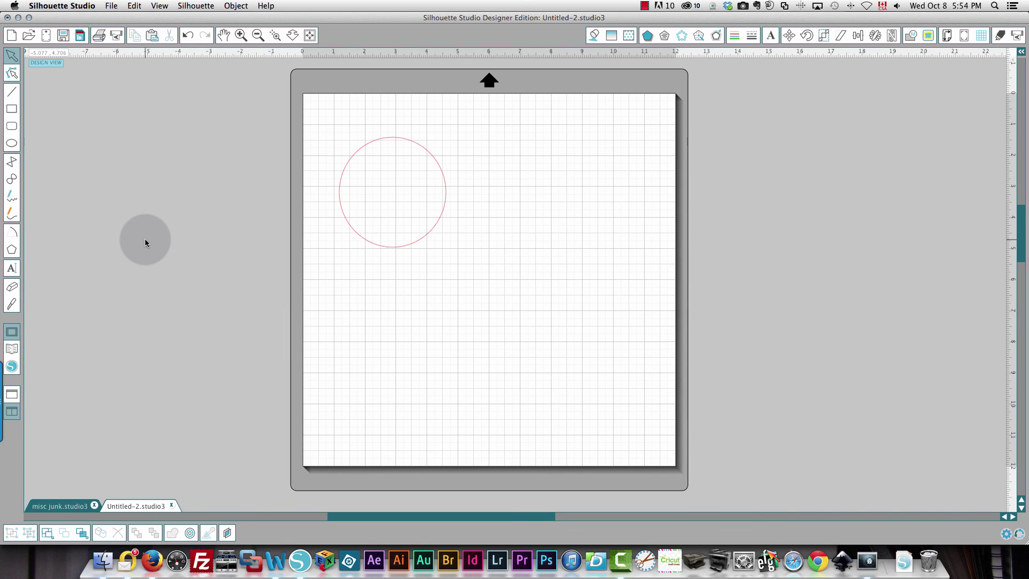